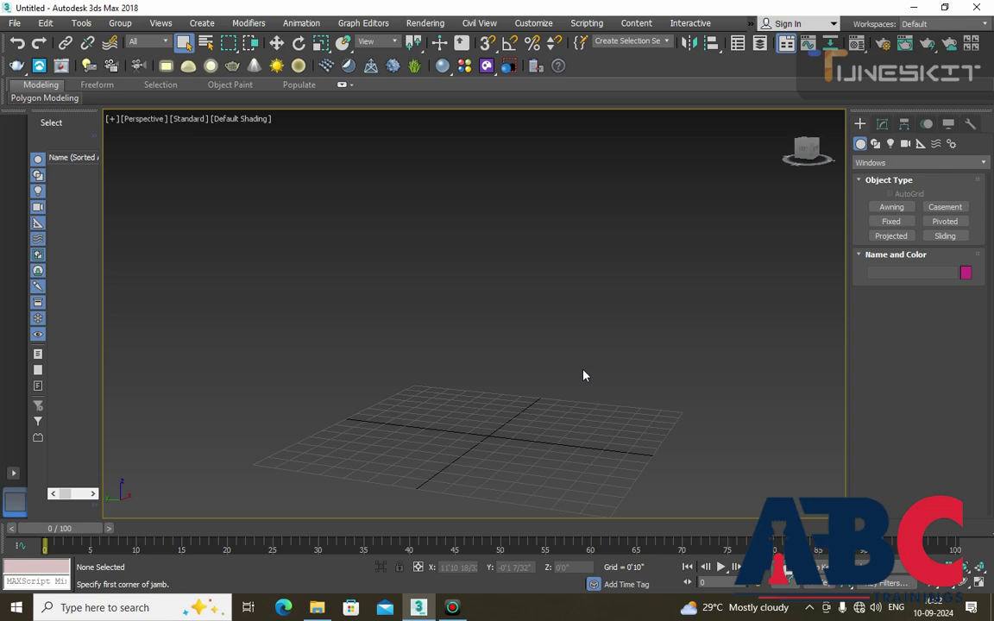
# - Reposition the Perspective view to face the grid and choose the Awning window type
pyautogui.moveTo(601, 432); pyautogui.dragTo(648, 397, button='middle')
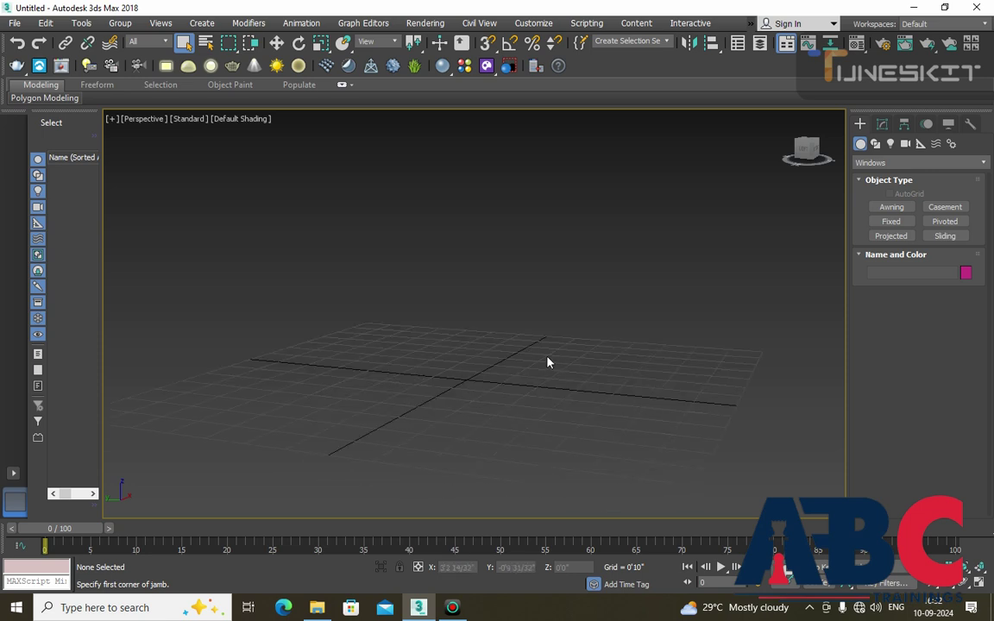
pyautogui.moveTo(557, 363)
pyautogui.keyDown('alt'); pyautogui.mouseDown(button='middle')
pyautogui.moveTo(583, 377)
pyautogui.moveTo(537, 344)
pyautogui.moveTo(555, 372)
pyautogui.moveTo(548, 366)
pyautogui.mouseUp(button='middle'); pyautogui.keyUp('alt')
pyautogui.click(898, 209)
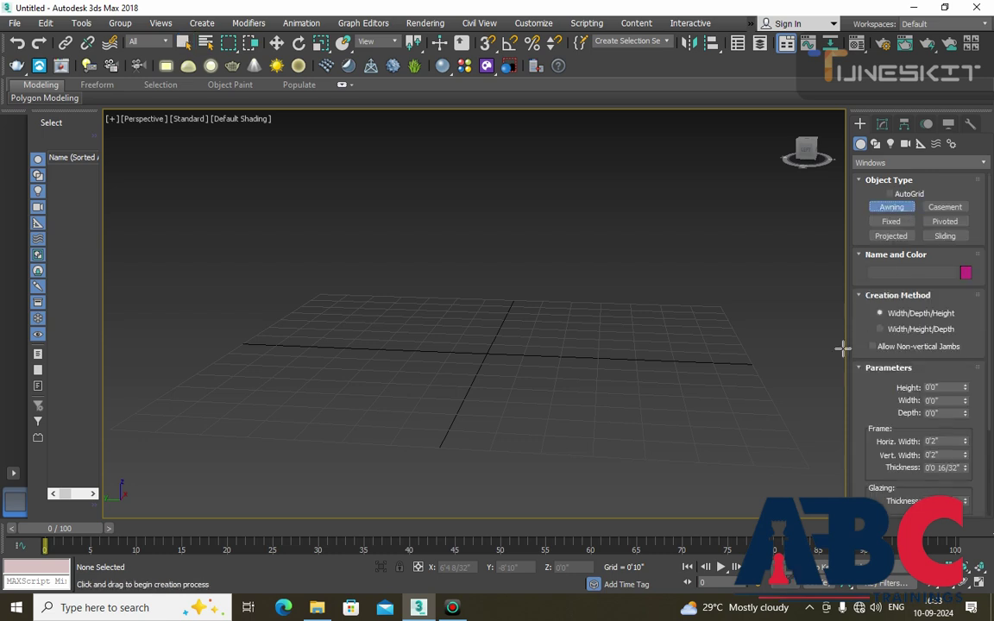
# - Make two false starts on an awning window, cancelling each and reorienting the view
pyautogui.moveTo(406, 361)
pyautogui.mouseDown()
pyautogui.moveTo(479, 375)
pyautogui.moveTo(609, 365)
pyautogui.mouseUp()
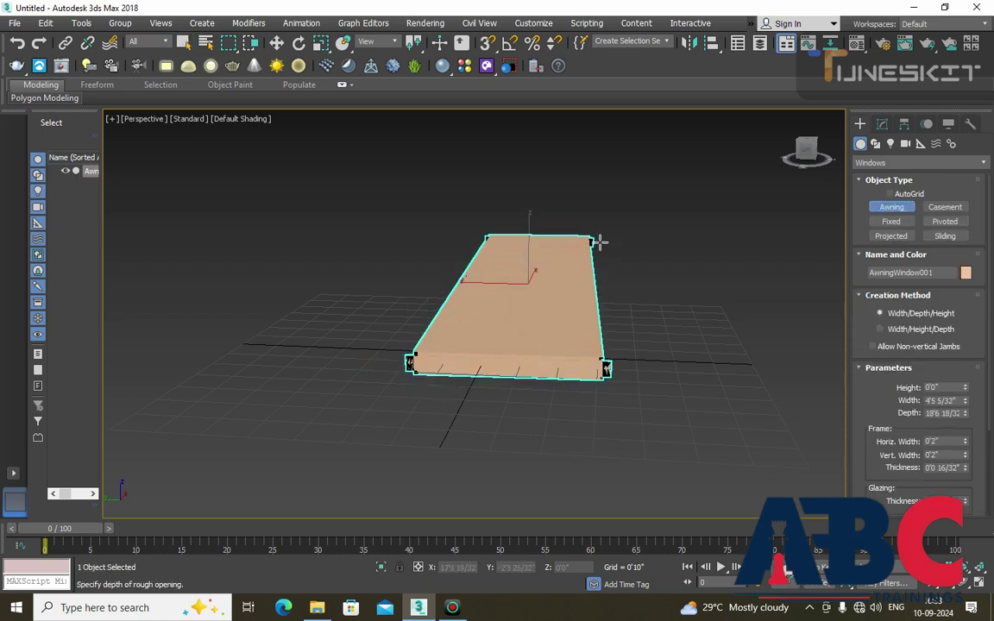
pyautogui.rightClick(599, 241)
pyautogui.moveTo(497, 302)
pyautogui.keyDown('alt'); pyautogui.mouseDown(button='middle')
pyautogui.moveTo(594, 342)
pyautogui.moveTo(586, 352)
pyautogui.mouseUp(button='middle'); pyautogui.keyUp('alt')
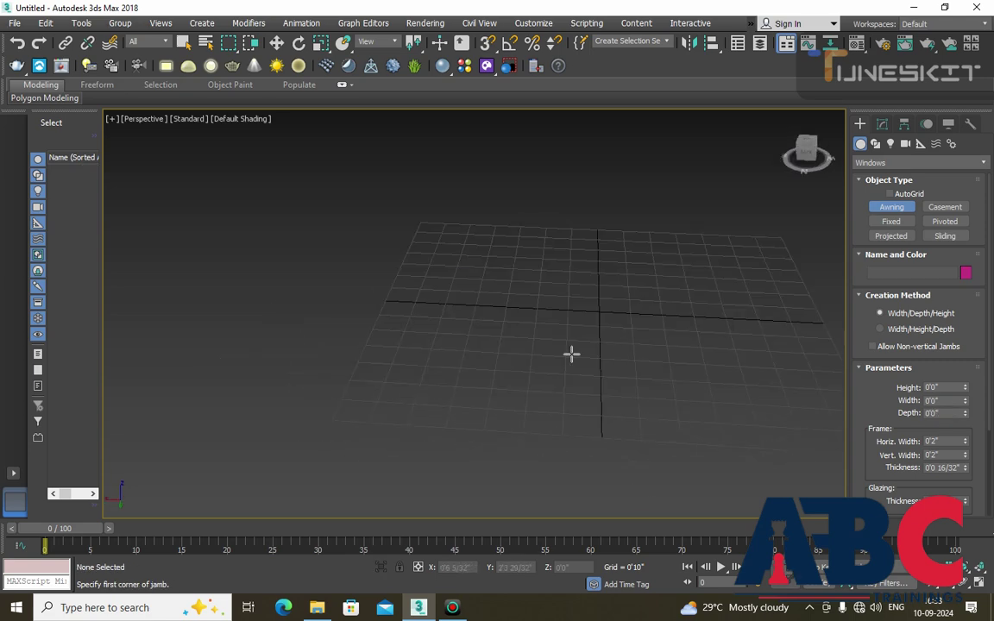
pyautogui.click(502, 361)
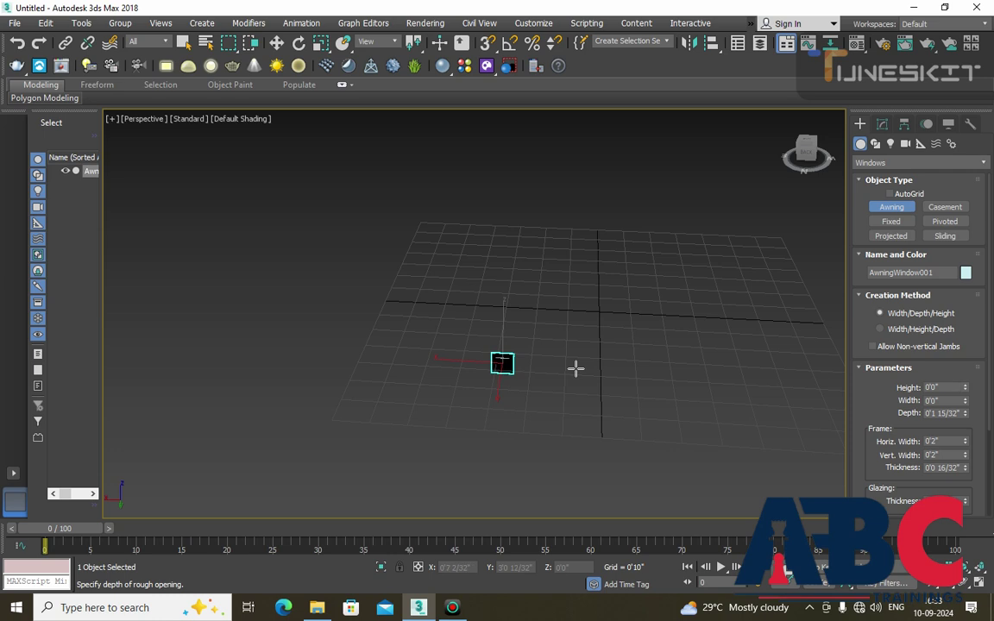
pyautogui.rightClick(576, 368)
pyautogui.moveTo(573, 373)
pyautogui.keyDown('alt'); pyautogui.mouseDown(button='middle')
pyautogui.moveTo(499, 422)
pyautogui.moveTo(628, 406)
pyautogui.mouseUp(button='middle'); pyautogui.keyUp('alt')
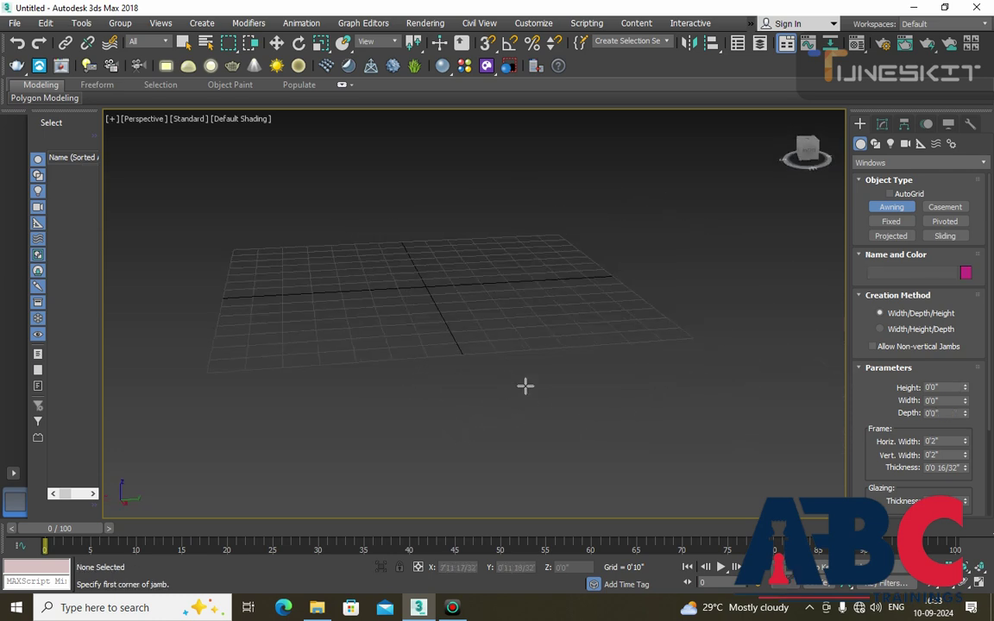
# - Draw AwningWindow001 about 4'9" high and 3'9" deep, then bring up its parameters
pyautogui.keyDown('alt'); pyautogui.moveTo(526, 386); pyautogui.dragTo(493, 400, button='middle'); pyautogui.keyUp('alt')
pyautogui.click(414, 322)
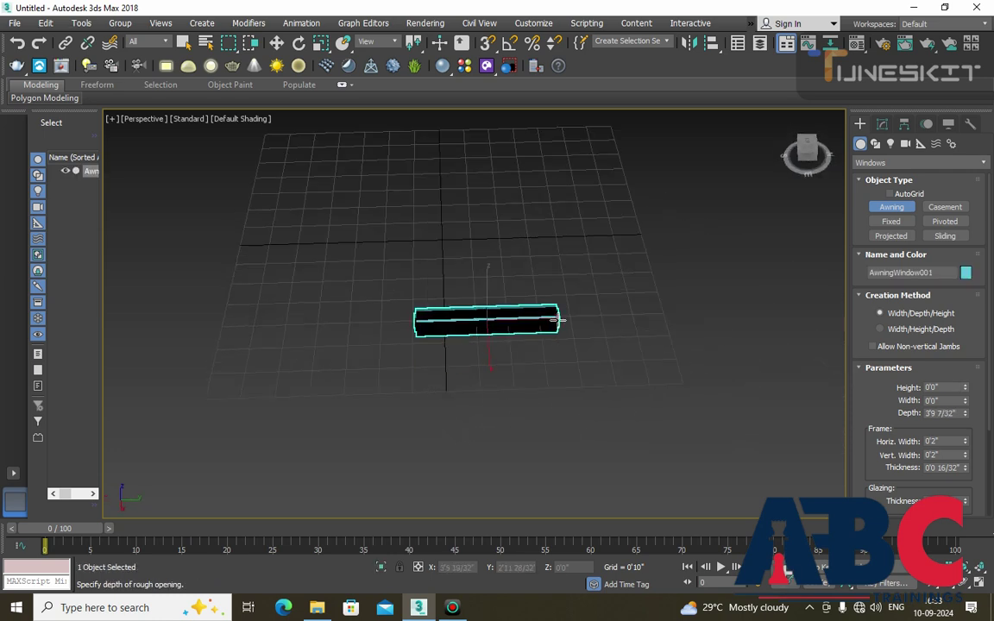
pyautogui.click(560, 321)
pyautogui.click(546, 140)
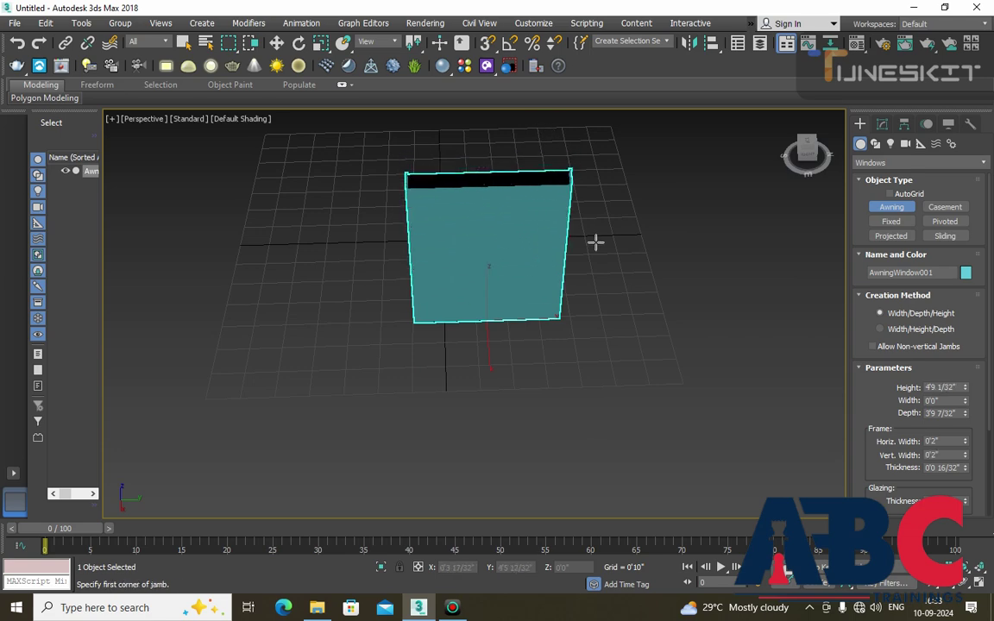
pyautogui.moveTo(499, 235)
pyautogui.keyDown('alt'); pyautogui.mouseDown(button='middle')
pyautogui.moveTo(521, 244)
pyautogui.moveTo(555, 215)
pyautogui.moveTo(617, 236)
pyautogui.moveTo(610, 291)
pyautogui.mouseUp(button='middle'); pyautogui.keyUp('alt')
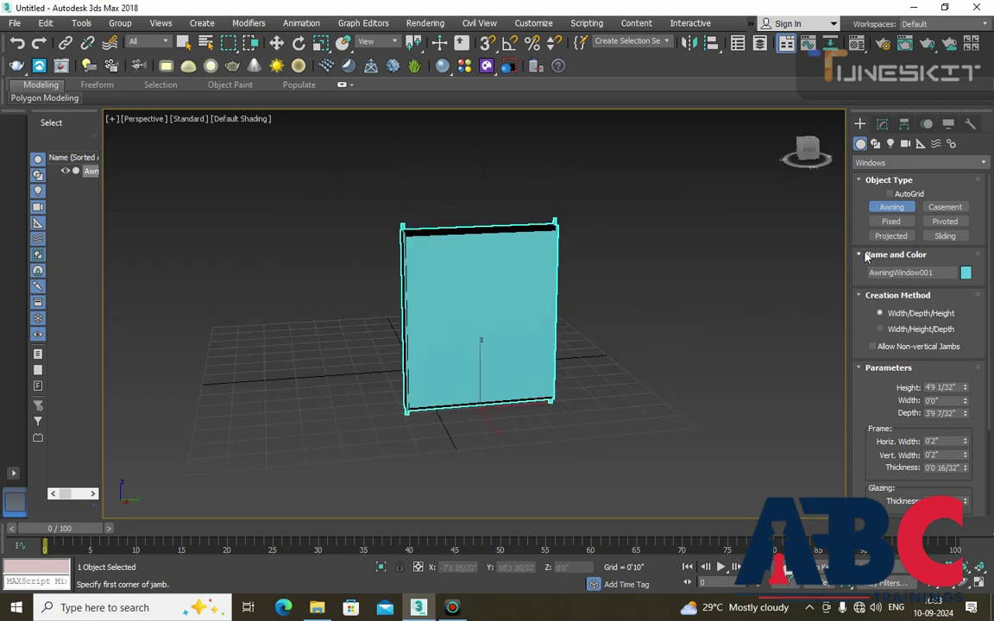
pyautogui.click(883, 123)
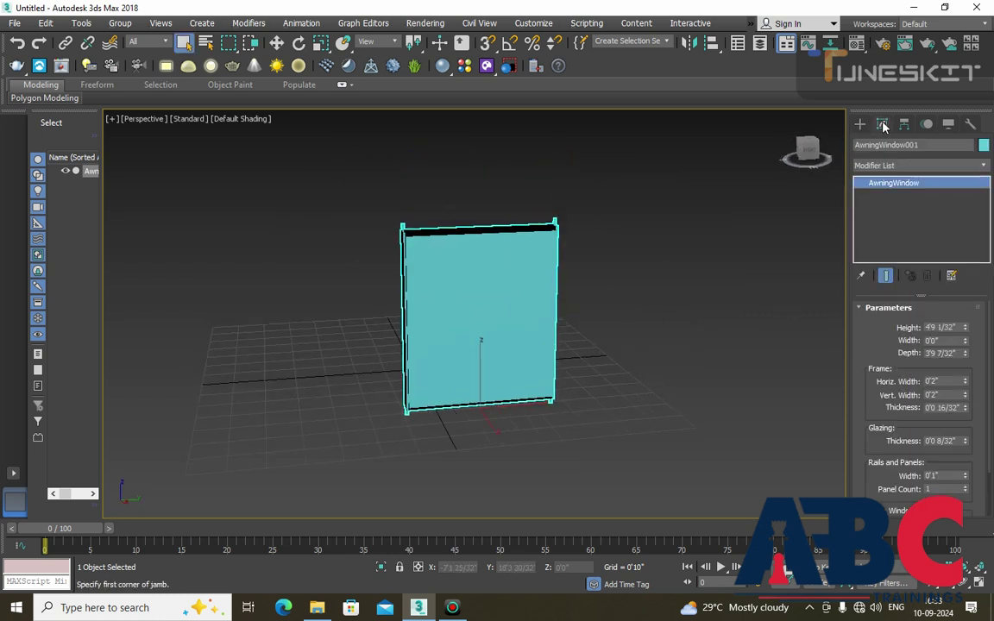
# - Set the awning window's height to 4'0" and width to 3'0"
pyautogui.doubleClick(959, 327)
pyautogui.write('4')
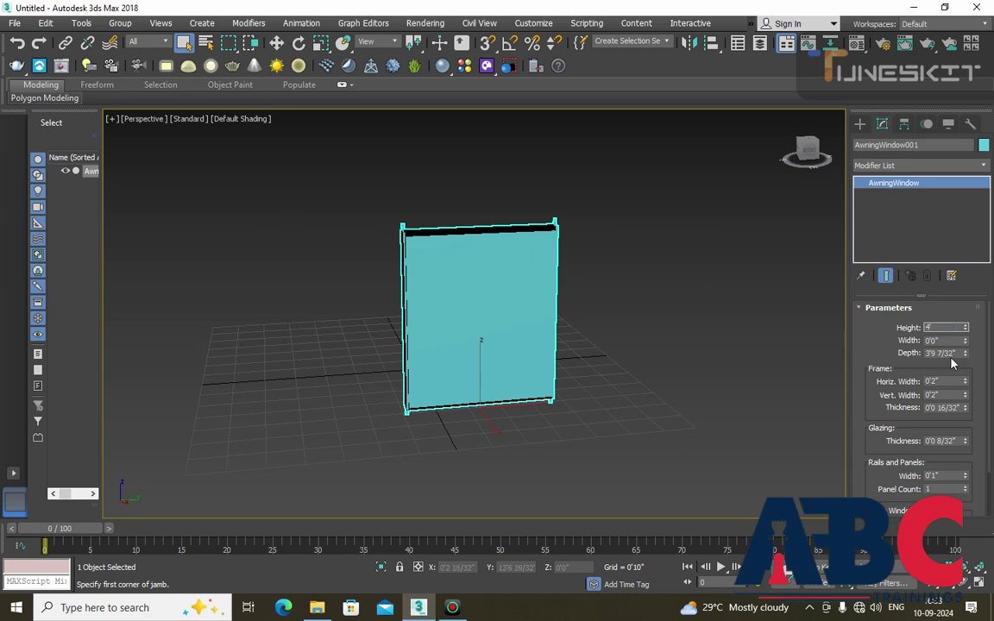
pyautogui.click(947, 341)
pyautogui.write('7')
pyautogui.press('Return')
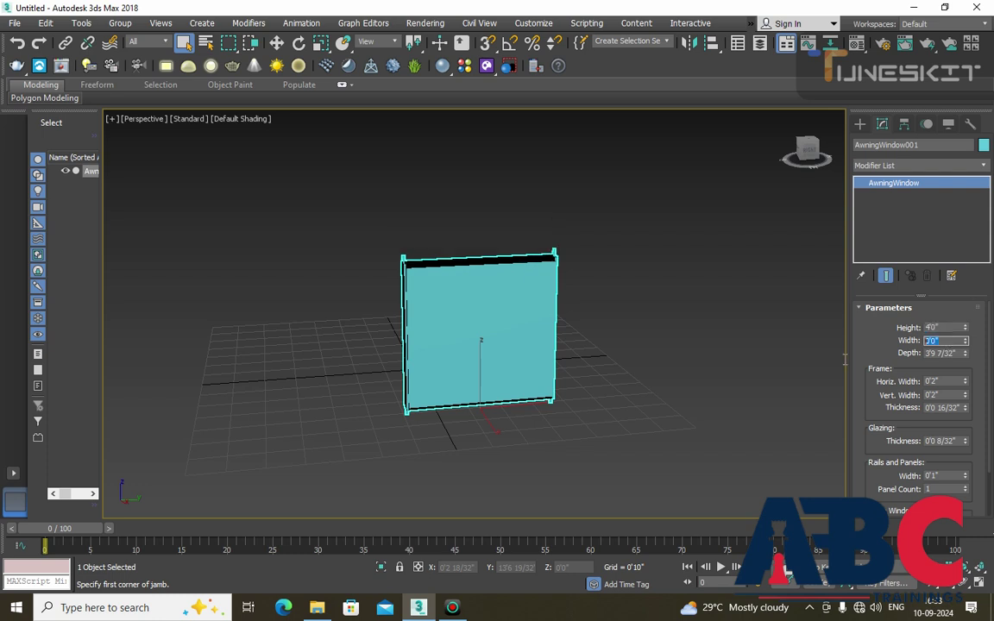
pyautogui.write('3')
pyautogui.click(804, 364)
# - Set its depth to 0'4", making a thin frame, and view it face-on
pyautogui.click(518, 291)
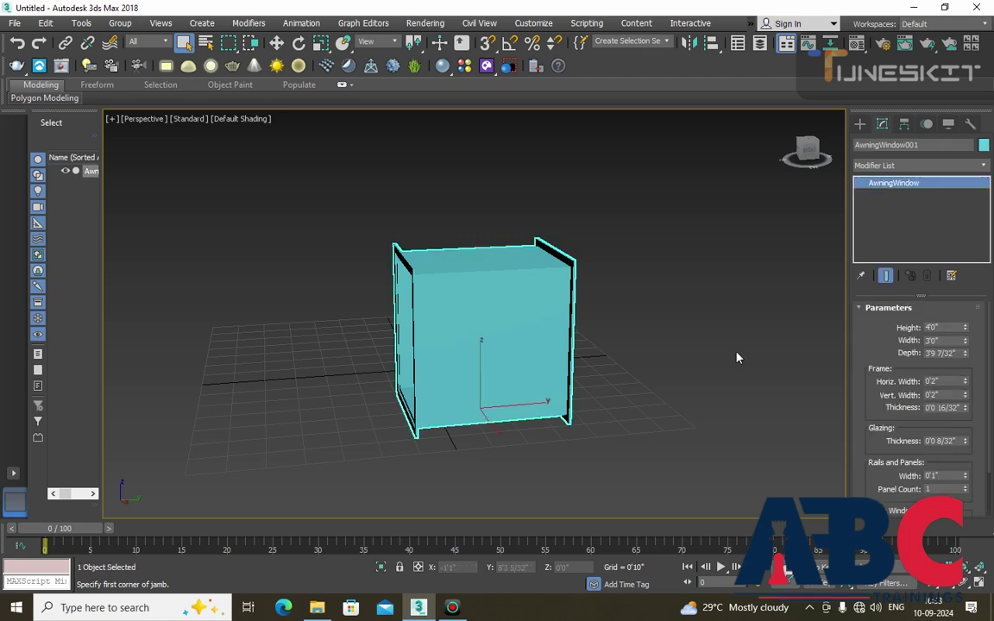
pyautogui.press('Tab')
pyautogui.write('4')
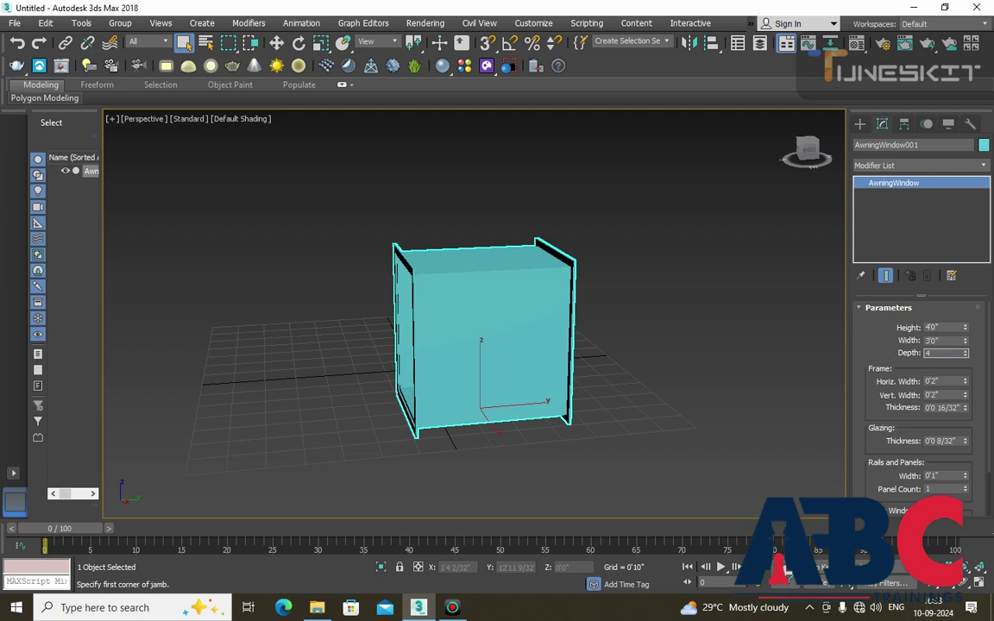
pyautogui.click(716, 330)
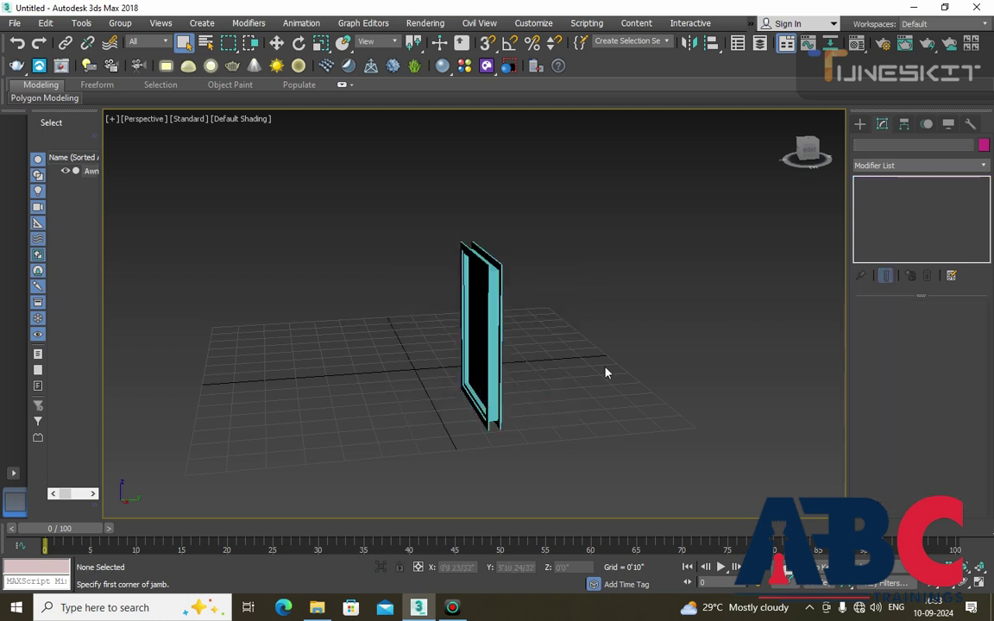
pyautogui.moveTo(515, 367)
pyautogui.keyDown('alt'); pyautogui.mouseDown(button='middle')
pyautogui.moveTo(557, 346)
pyautogui.moveTo(344, 322)
pyautogui.moveTo(606, 339)
pyautogui.moveTo(621, 355)
pyautogui.mouseUp(button='middle'); pyautogui.keyUp('alt')
pyautogui.click(525, 250)
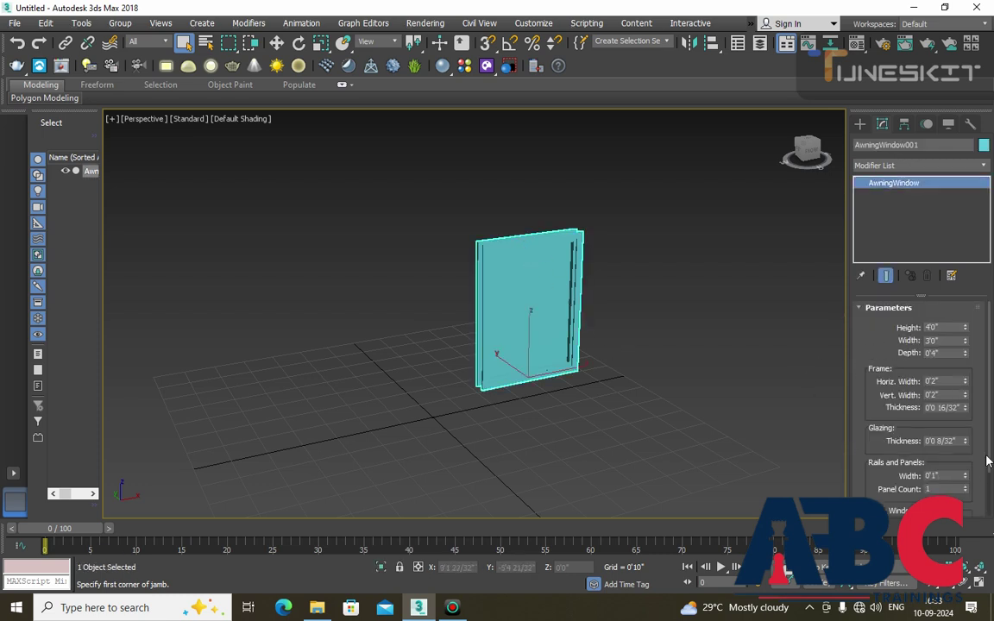
# - Drag the Open % spinner under Open Window to swing the awning sash partly open
pyautogui.scroll(-3, 945, 458)
pyautogui.scroll(-1, 945, 462)
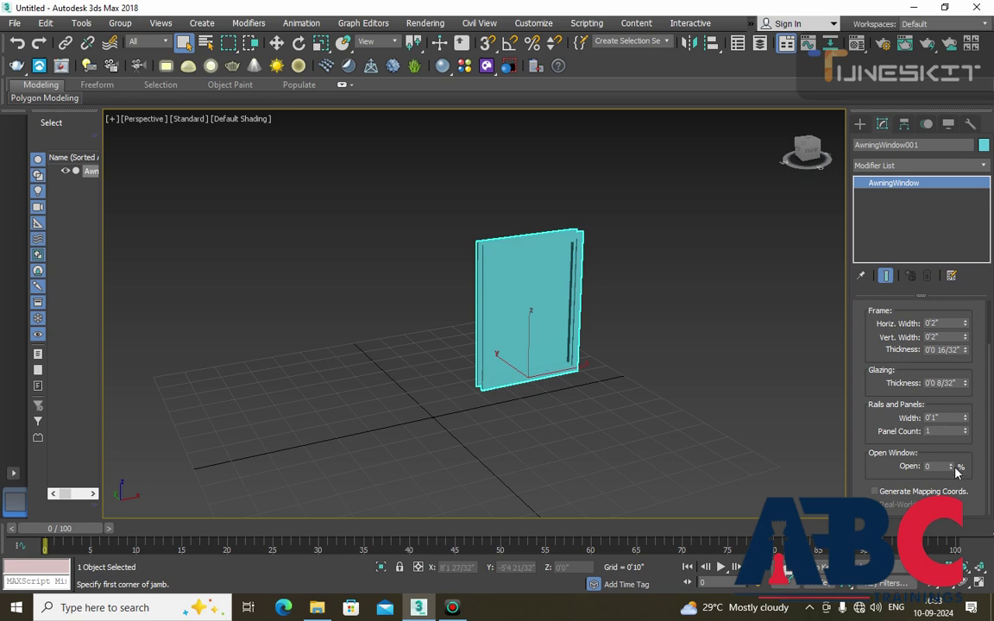
pyautogui.moveTo(954, 468); pyautogui.dragTo(962, 418)
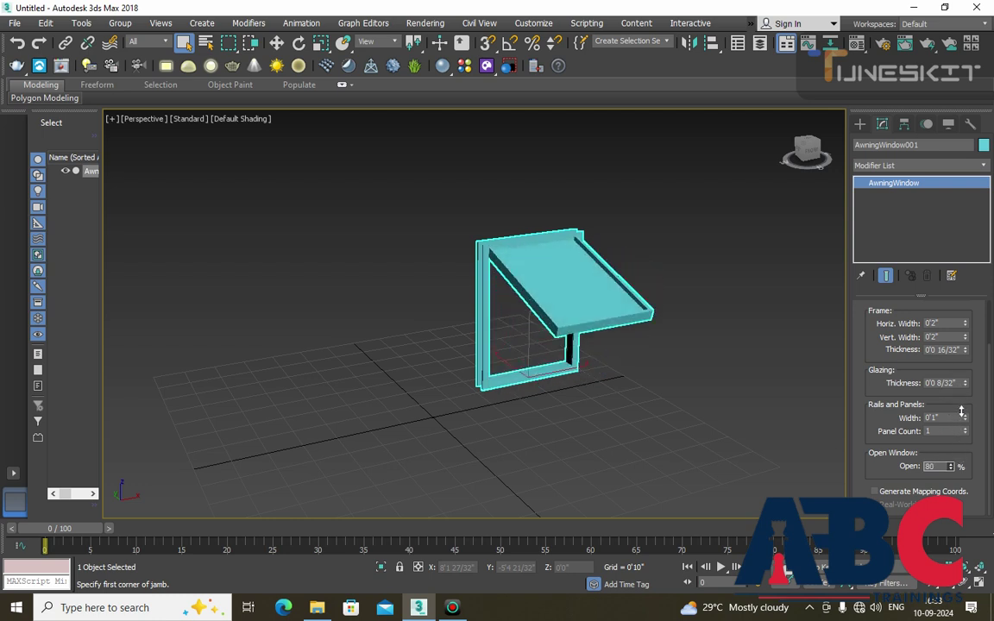
pyautogui.moveTo(583, 404)
pyautogui.keyDown('alt'); pyautogui.mouseDown(button='middle')
pyautogui.moveTo(554, 372)
pyautogui.moveTo(595, 386)
pyautogui.mouseUp(button='middle'); pyautogui.keyUp('alt')
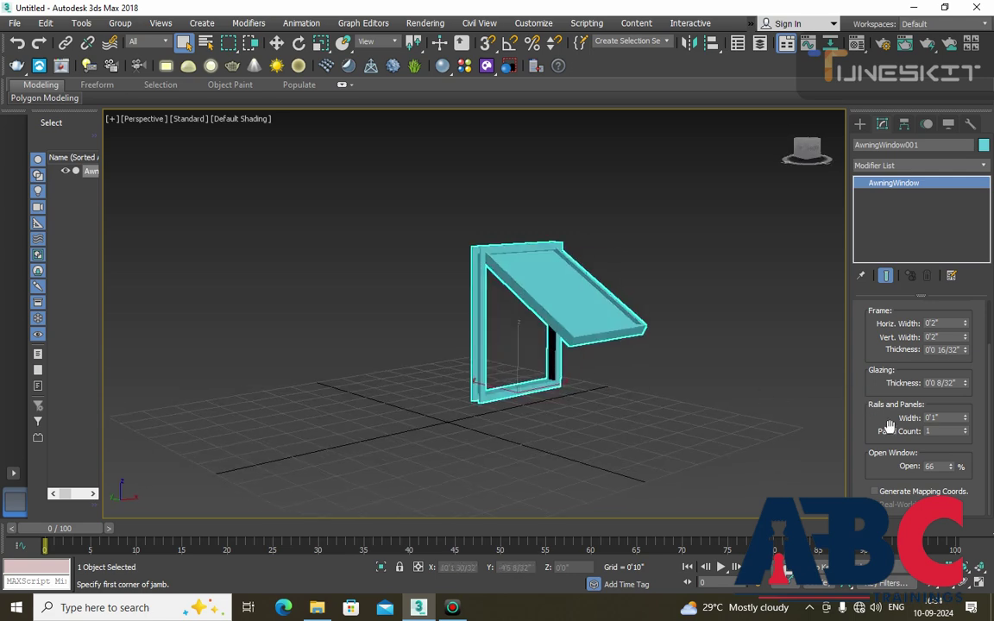
pyautogui.moveTo(948, 470)
pyautogui.mouseDown()
pyautogui.moveTo(944, 489)
pyautogui.moveTo(942, 411)
pyautogui.mouseUp()
# - Swing the sash almost fully open, inspect it, then delete the awning window
pyautogui.moveTo(688, 386)
pyautogui.keyDown('alt'); pyautogui.mouseDown(button='middle')
pyautogui.moveTo(475, 380)
pyautogui.moveTo(606, 408)
pyautogui.moveTo(712, 390)
pyautogui.mouseUp(button='middle'); pyautogui.keyUp('alt')
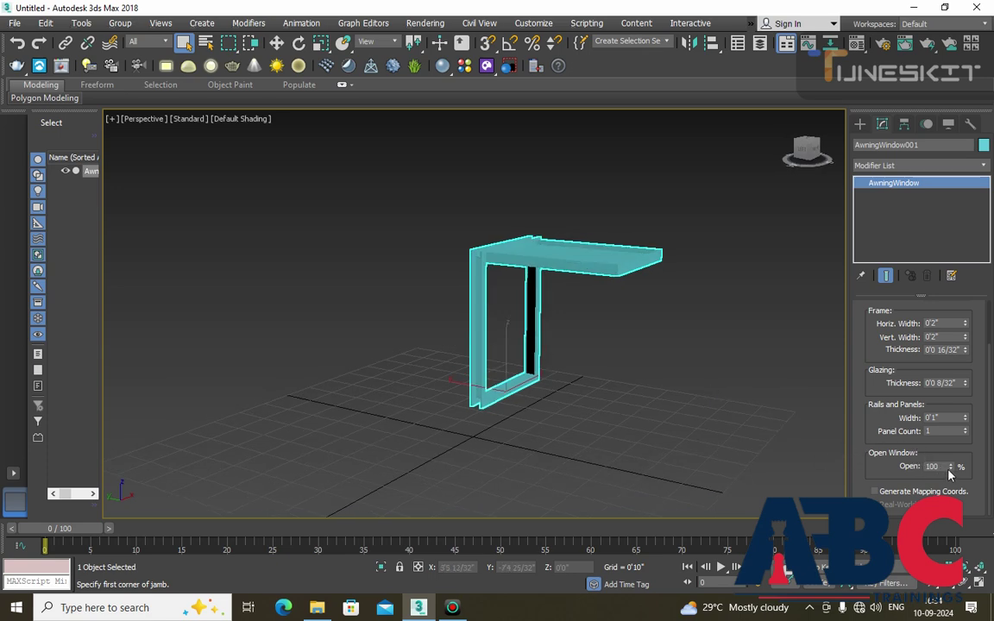
pyautogui.moveTo(951, 474)
pyautogui.mouseDown()
pyautogui.moveTo(941, 469)
pyautogui.moveTo(941, 501)
pyautogui.mouseUp()
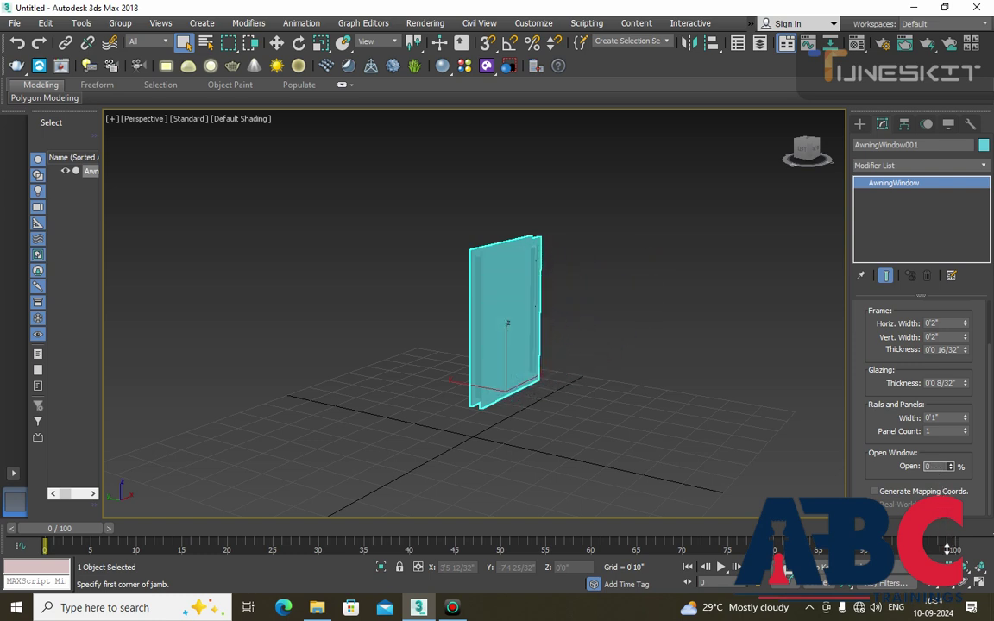
pyautogui.moveTo(639, 399)
pyautogui.keyDown('alt'); pyautogui.mouseDown(button='middle')
pyautogui.moveTo(520, 400)
pyautogui.moveTo(606, 417)
pyautogui.moveTo(474, 247)
pyautogui.mouseUp(button='middle'); pyautogui.keyUp('alt')
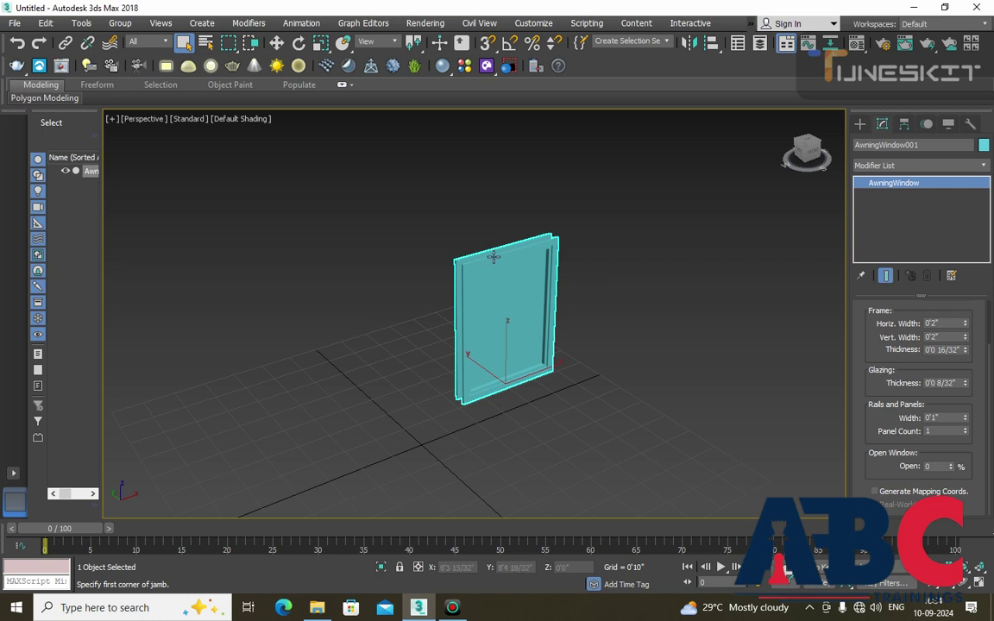
pyautogui.press('Delete')
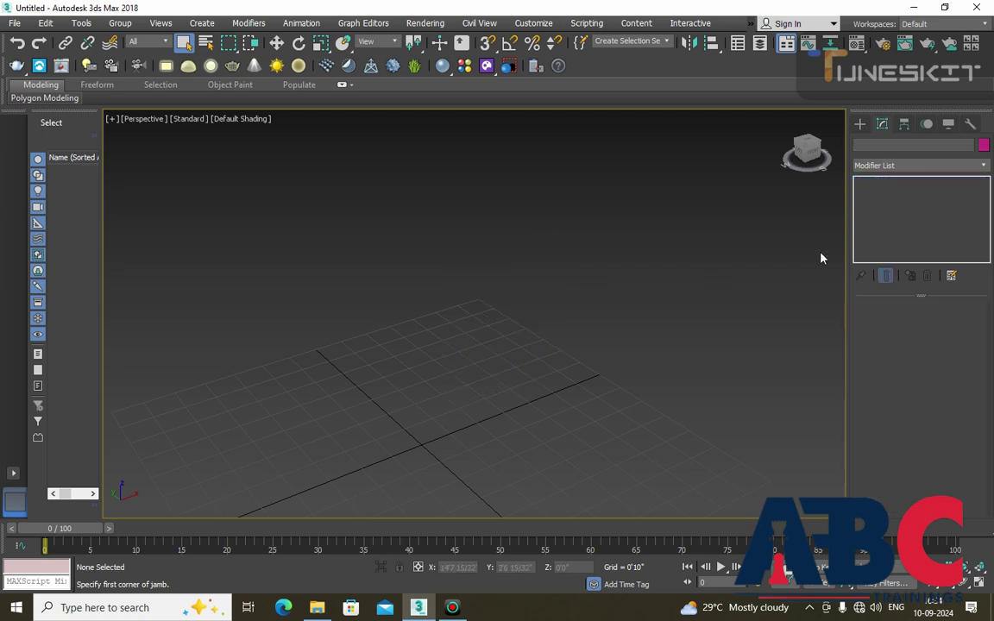
# - Choose the Casement window type and frame the grid in the Perspective view
pyautogui.click(860, 123)
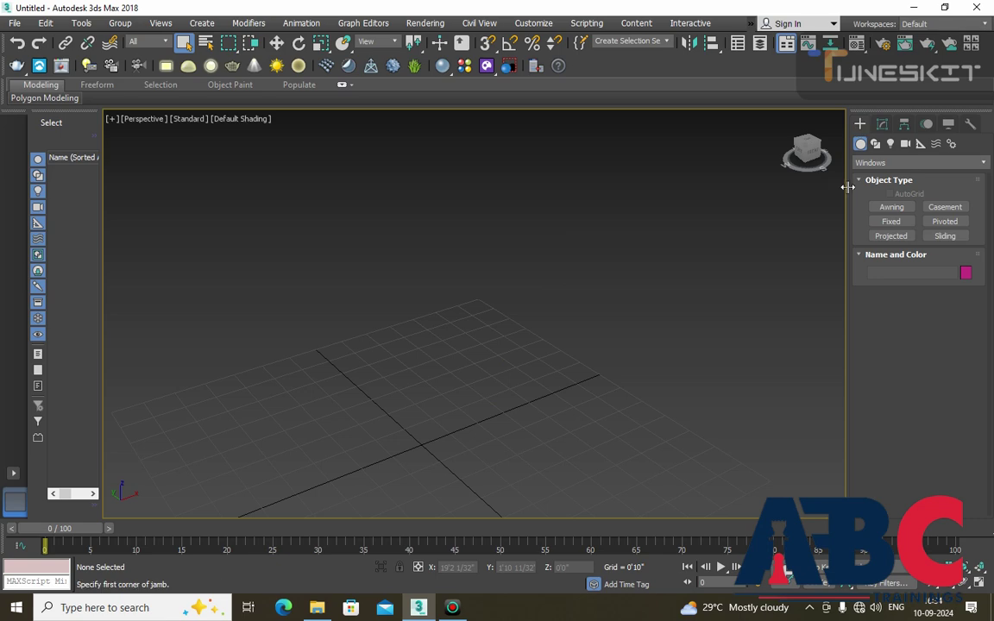
pyautogui.click(948, 209)
pyautogui.moveTo(555, 382); pyautogui.dragTo(637, 288, button='middle')
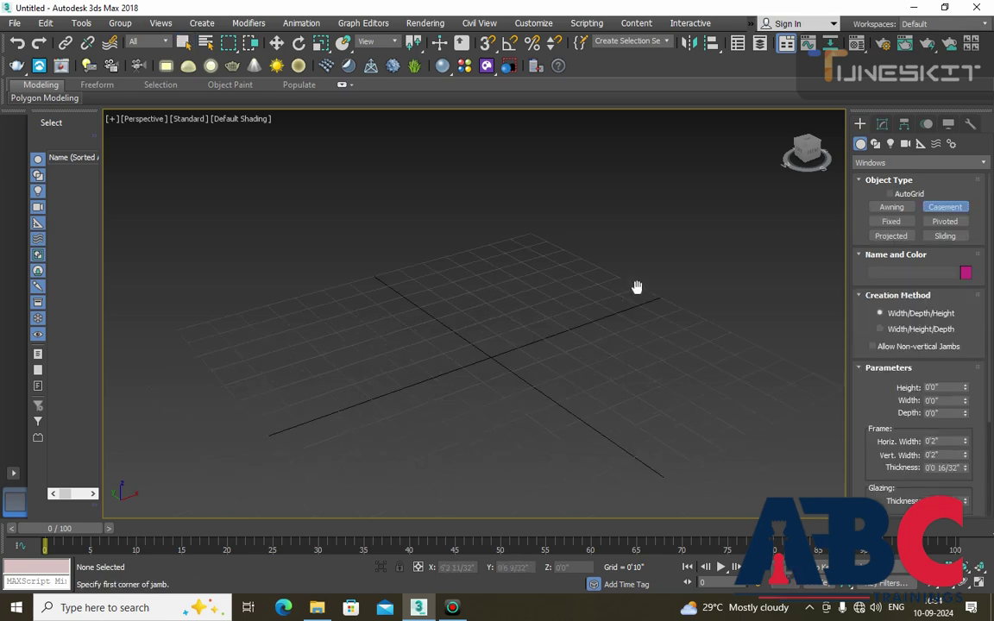
pyautogui.moveTo(491, 377)
pyautogui.keyDown('alt'); pyautogui.mouseDown(button='middle')
pyautogui.moveTo(564, 386)
pyautogui.moveTo(546, 360)
pyautogui.moveTo(555, 359)
pyautogui.mouseUp(button='middle'); pyautogui.keyUp('alt')
pyautogui.scroll(1, 555, 359)
# - Draw CasementWindow001 about 3'10" high and 4'3" deep, then bring up its parameters
pyautogui.moveTo(365, 390); pyautogui.dragTo(582, 405)
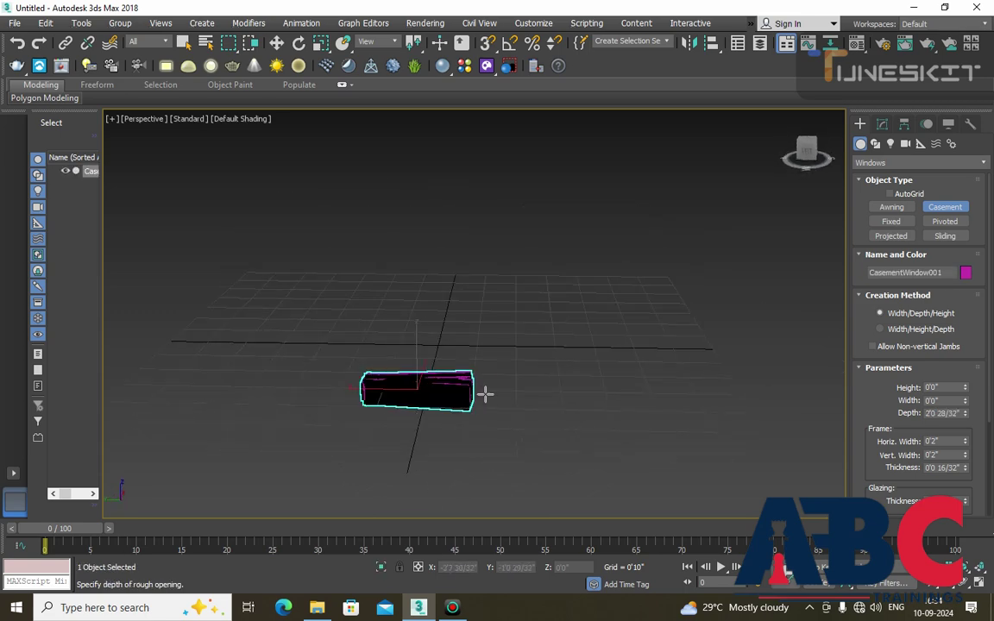
pyautogui.click(592, 395)
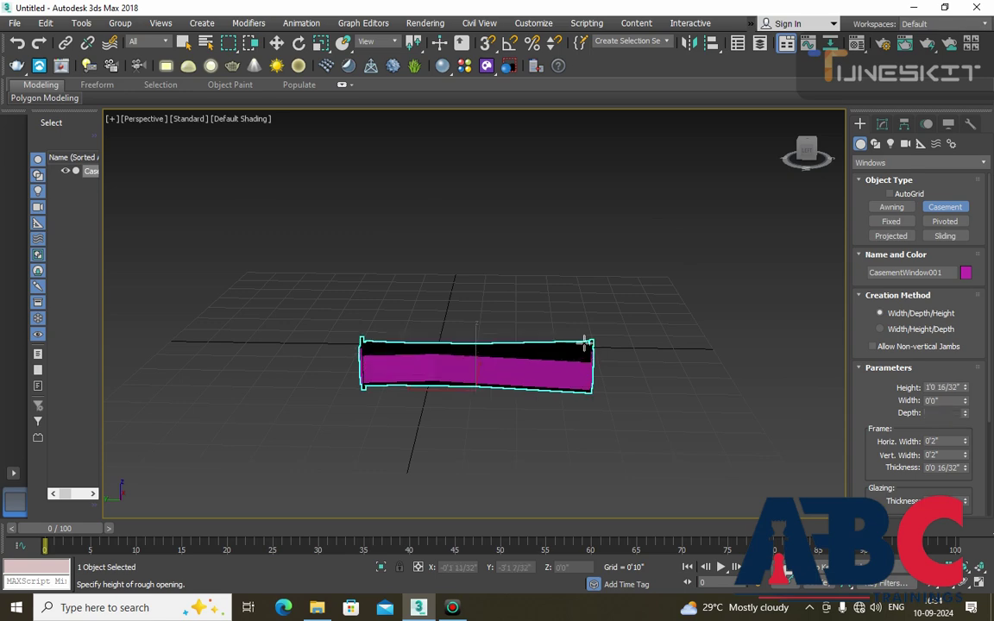
pyautogui.click(568, 200)
pyautogui.moveTo(586, 271)
pyautogui.keyDown('alt'); pyautogui.mouseDown(button='middle')
pyautogui.moveTo(648, 339)
pyautogui.moveTo(715, 333)
pyautogui.moveTo(681, 344)
pyautogui.mouseUp(button='middle'); pyautogui.keyUp('alt')
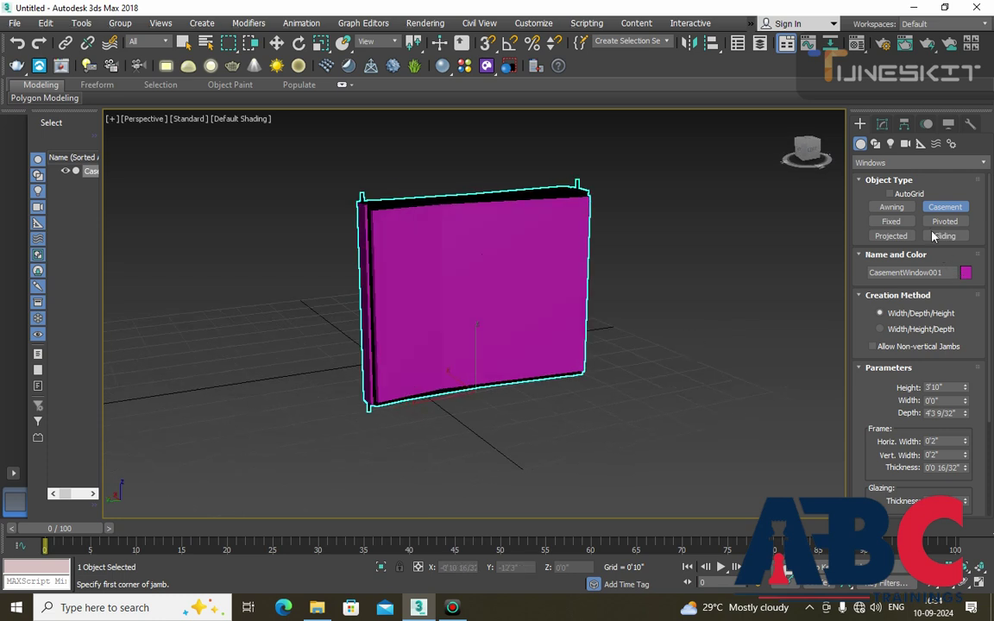
pyautogui.click(883, 125)
# - Set the casement window's height to 4'0" and width to 3'0"
pyautogui.doubleClick(941, 327)
pyautogui.write('4')
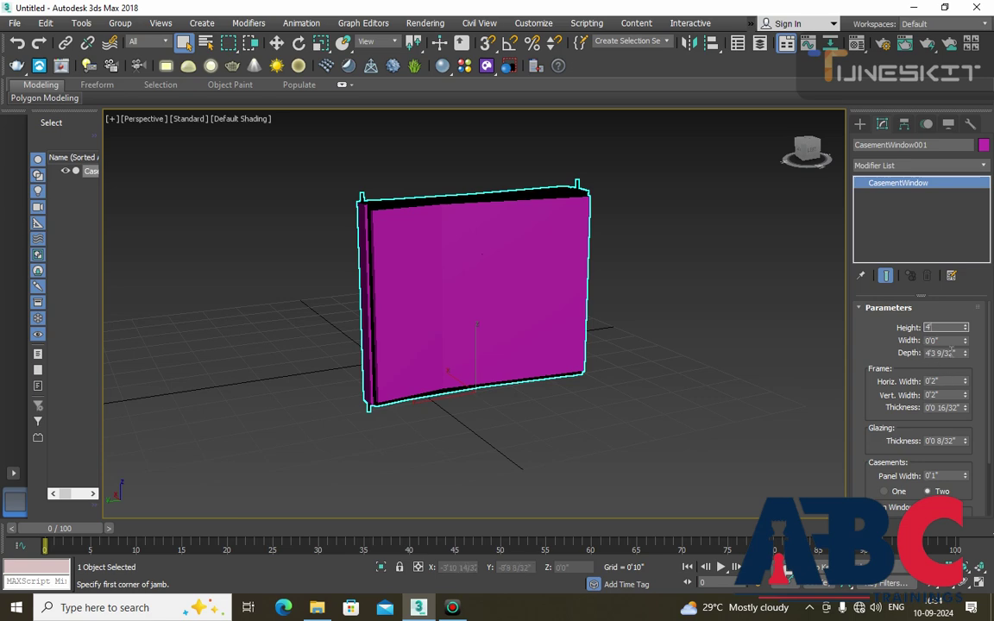
pyautogui.press('Tab')
pyautogui.write('3')
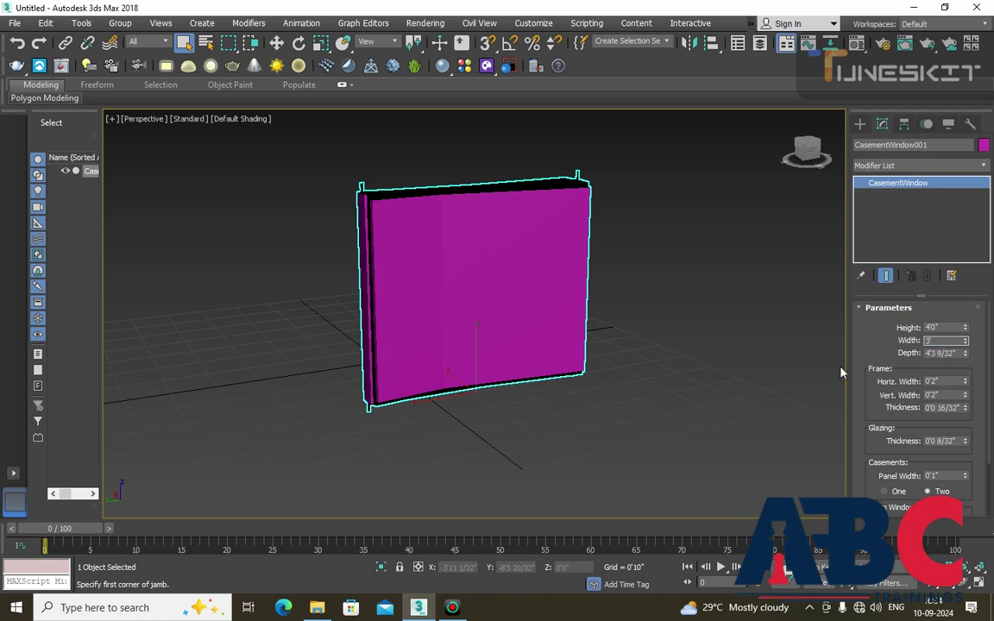
pyautogui.press('Return')
pyautogui.click(746, 368)
pyautogui.click(605, 282)
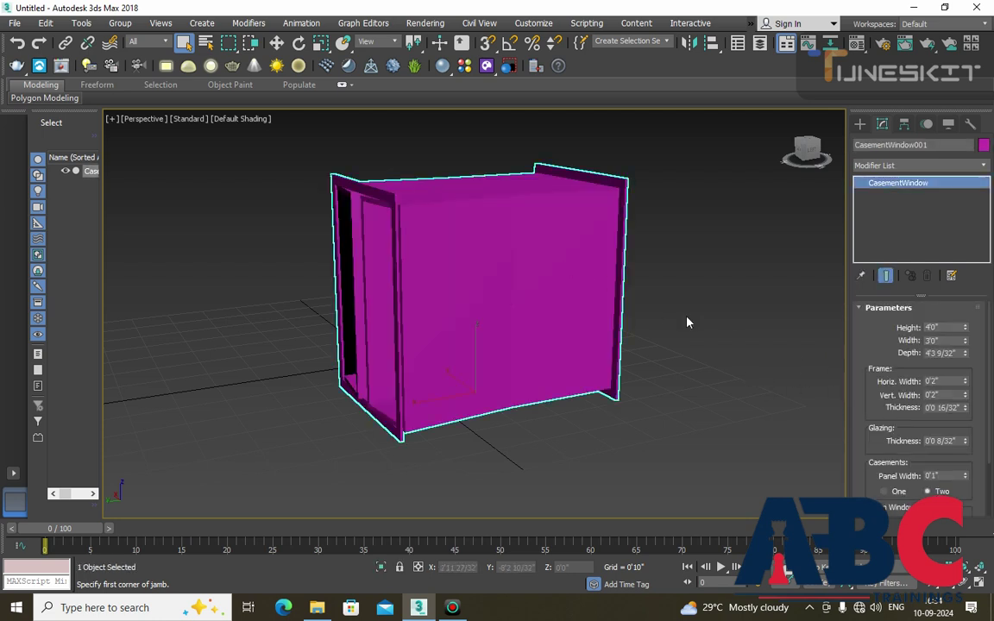
# - Set the casement depth to 4", making it thin, and view it from the front
pyautogui.doubleClick(954, 353)
pyautogui.write('4')
pyautogui.click(619, 344)
pyautogui.moveTo(504, 348)
pyautogui.keyDown('alt'); pyautogui.mouseDown(button='middle')
pyautogui.moveTo(598, 359)
pyautogui.moveTo(677, 349)
pyautogui.moveTo(561, 362)
pyautogui.moveTo(517, 272)
pyautogui.mouseUp(button='middle'); pyautogui.keyUp('alt')
pyautogui.click(512, 243)
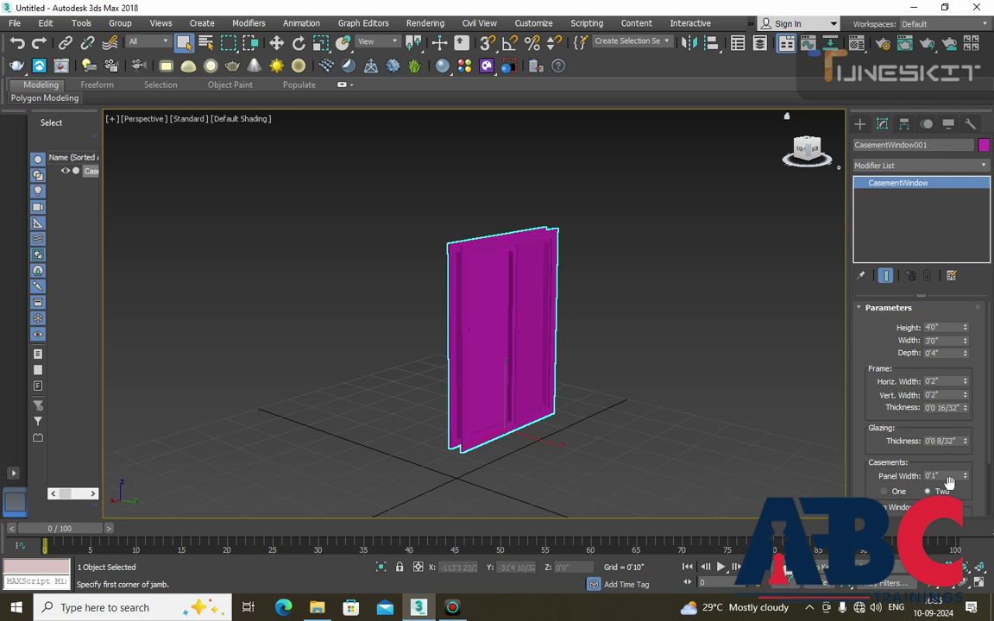
# - Toggle between one and two casement panels, then swing both panels open and partly closed
pyautogui.scroll(-1, 949, 481)
pyautogui.scroll(-1, 882, 482)
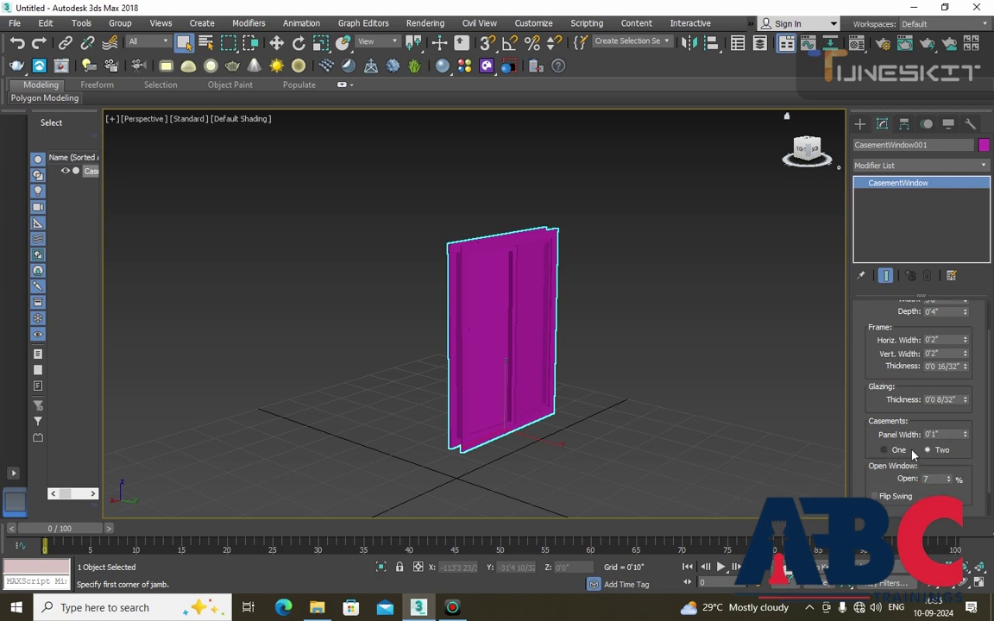
pyautogui.click(885, 450)
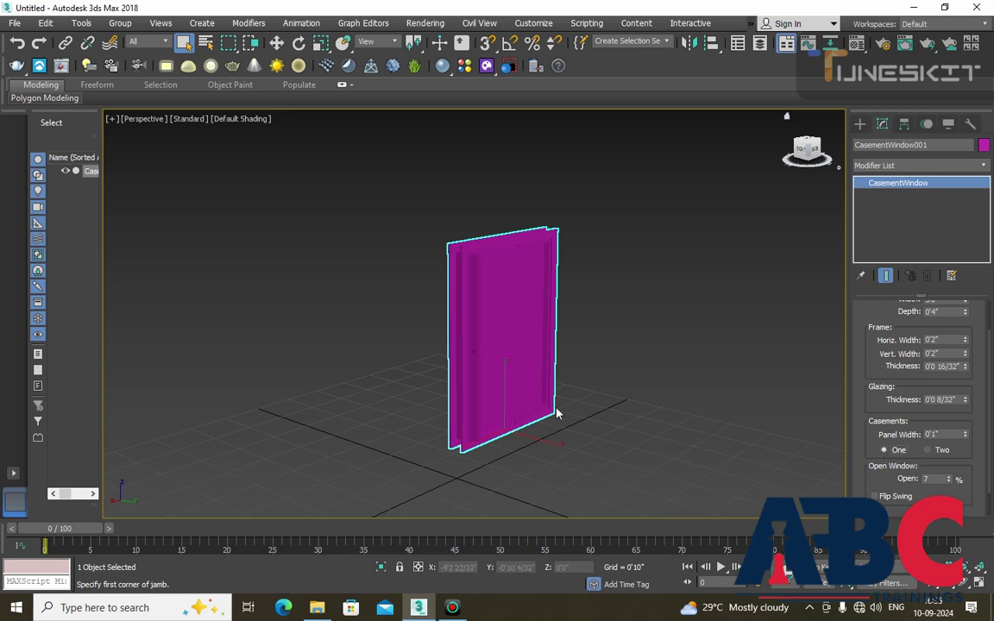
pyautogui.click(928, 450)
pyautogui.scroll(-1, 971, 470)
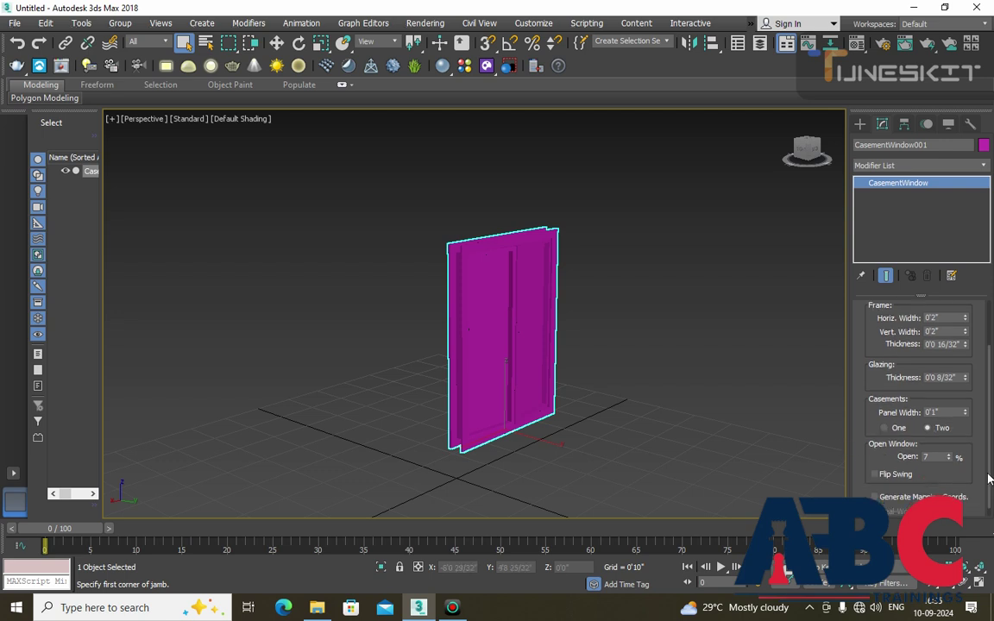
pyautogui.moveTo(954, 459); pyautogui.dragTo(954, 363)
pyautogui.moveTo(754, 422)
pyautogui.keyDown('alt'); pyautogui.mouseDown(button='middle')
pyautogui.moveTo(652, 405)
pyautogui.moveTo(690, 413)
pyautogui.mouseUp(button='middle'); pyautogui.keyUp('alt')
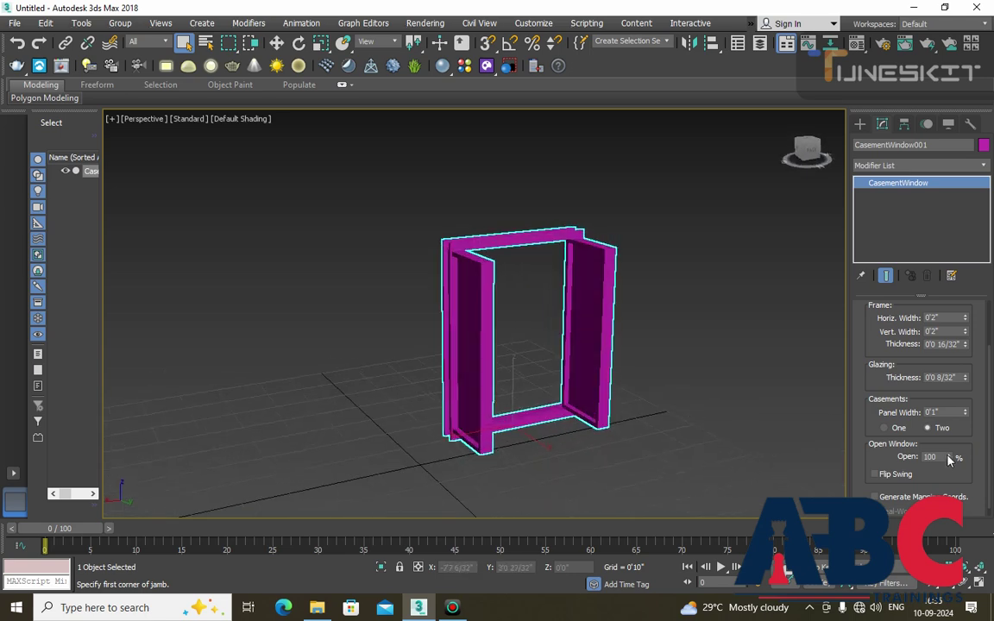
pyautogui.moveTo(948, 457); pyautogui.dragTo(947, 518)
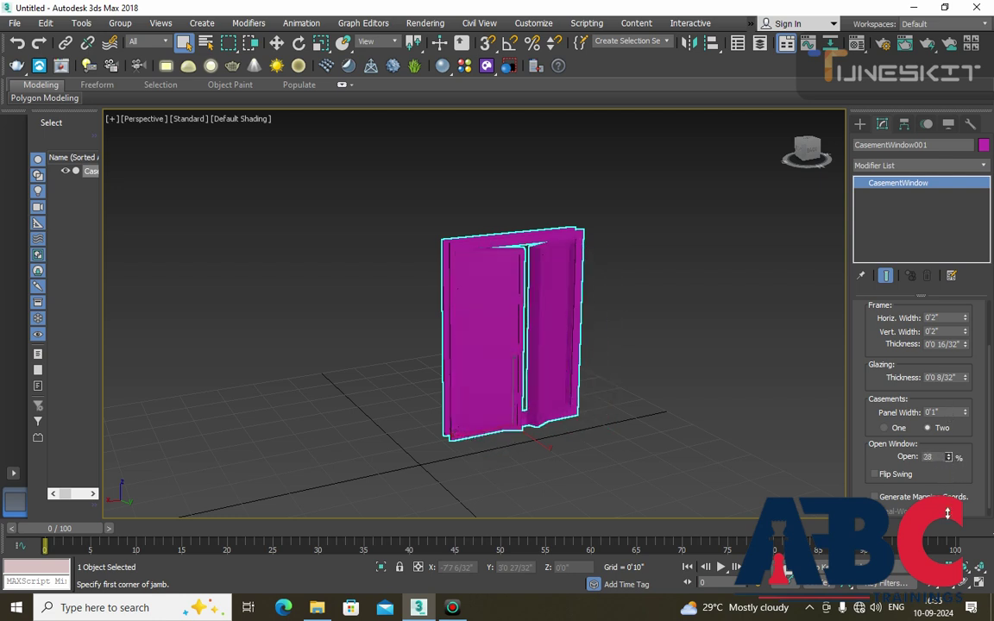
# - Switch to a single casement, open and shut it, then delete the casement window
pyautogui.click(885, 428)
pyautogui.moveTo(949, 456)
pyautogui.mouseDown()
pyautogui.moveTo(931, 380)
pyautogui.moveTo(932, 467)
pyautogui.mouseUp()
pyautogui.moveTo(604, 447)
pyautogui.mouseDown(button='middle')
pyautogui.moveTo(540, 431)
pyautogui.moveTo(566, 435)
pyautogui.moveTo(555, 422)
pyautogui.moveTo(421, 422)
pyautogui.moveTo(467, 426)
pyautogui.moveTo(493, 388)
pyautogui.moveTo(465, 360)
pyautogui.mouseUp(button='middle')
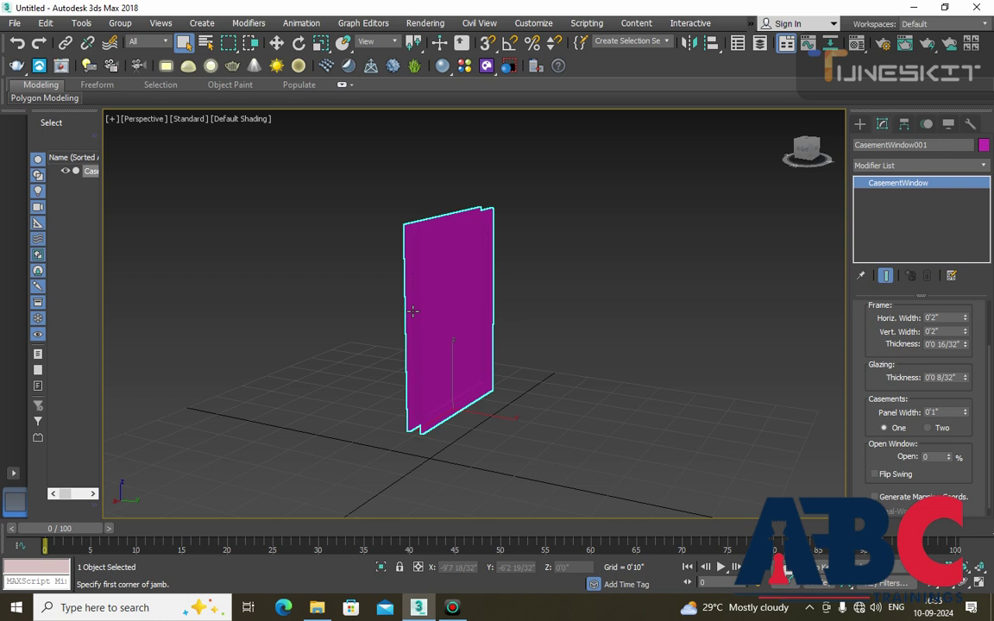
pyautogui.press('Delete')
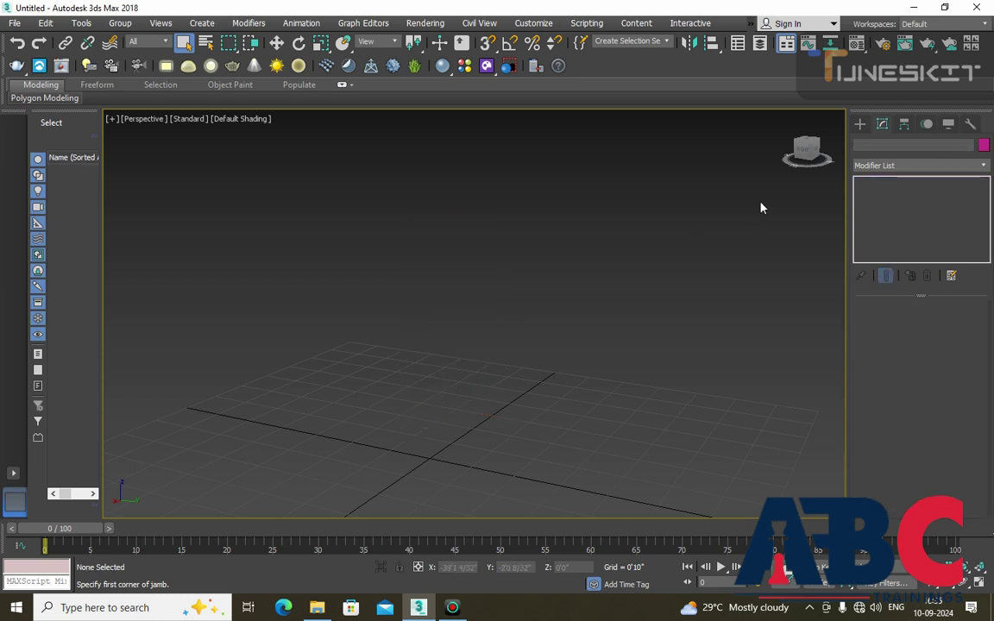
pyautogui.click(836, 123)
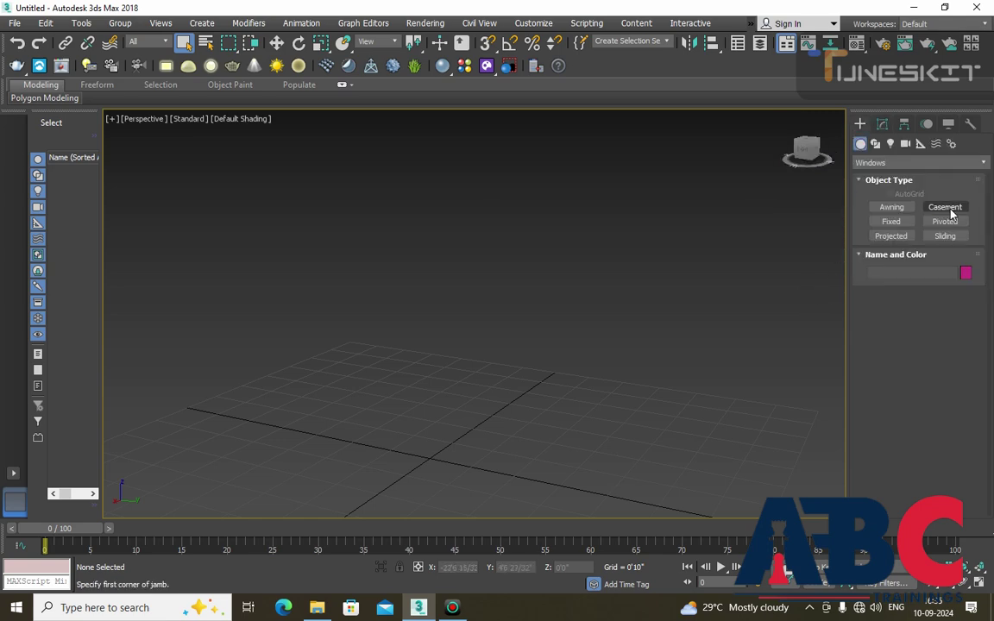
# - Draw a fixed window on the grid and bring up its parameters
pyautogui.click(892, 221)
pyautogui.moveTo(454, 427)
pyautogui.mouseDown(button='middle')
pyautogui.moveTo(464, 372)
pyautogui.moveTo(486, 357)
pyautogui.mouseUp(button='middle')
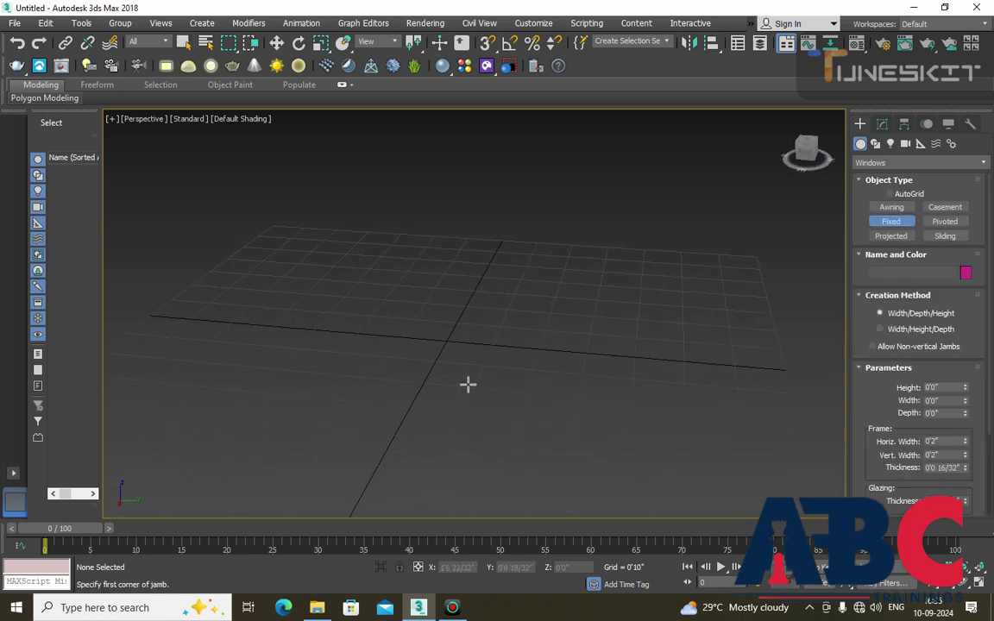
pyautogui.click(469, 384)
pyautogui.click(647, 400)
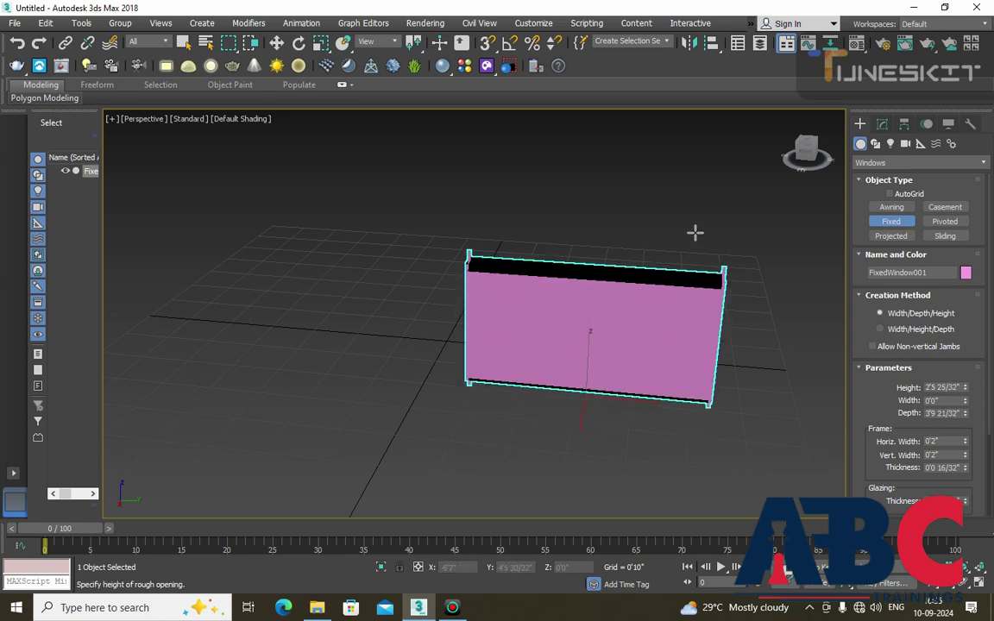
pyautogui.click(694, 188)
pyautogui.moveTo(424, 344)
pyautogui.keyDown('alt'); pyautogui.mouseDown(button='middle')
pyautogui.moveTo(478, 377)
pyautogui.moveTo(526, 355)
pyautogui.moveTo(474, 352)
pyautogui.moveTo(505, 313)
pyautogui.mouseUp(button='middle'); pyautogui.keyUp('alt')
pyautogui.click(883, 124)
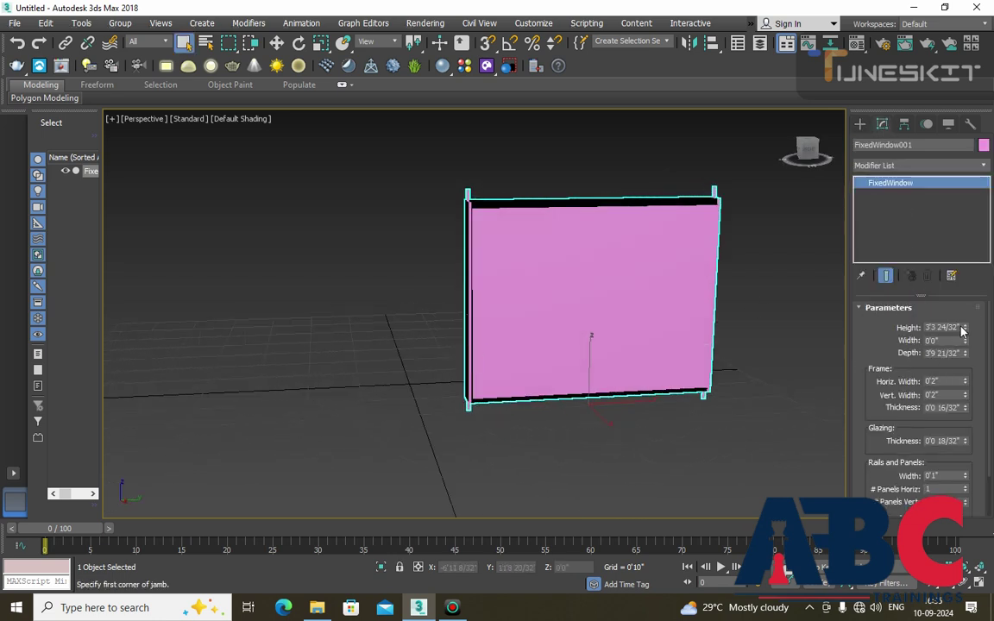
# - Size the fixed window to 4'0" high, 3'0" wide and 4" deep
pyautogui.click(959, 327)
pyautogui.write("4'")
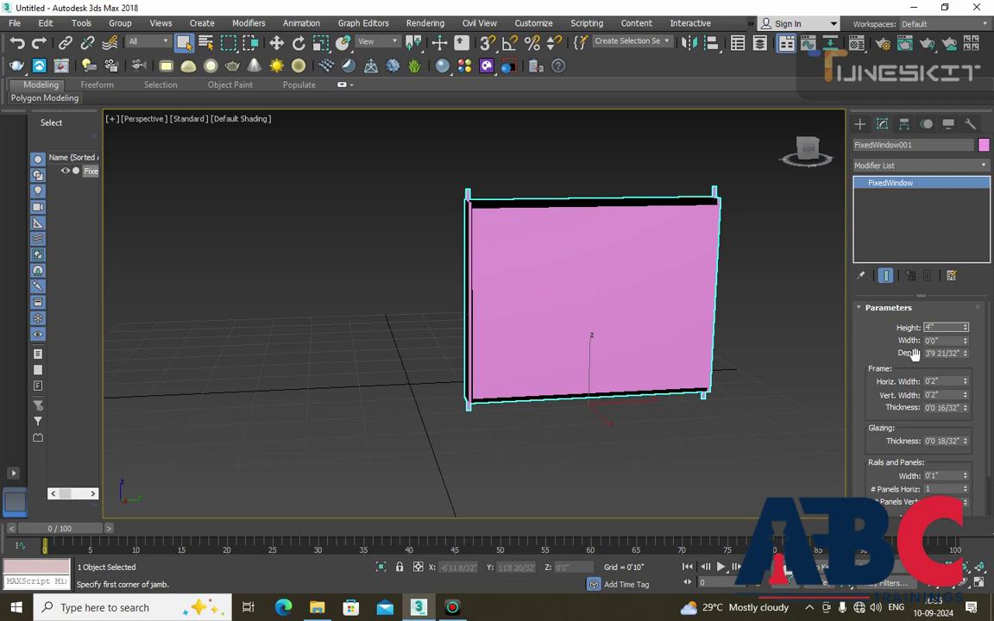
pyautogui.write('4')
pyautogui.press('Tab')
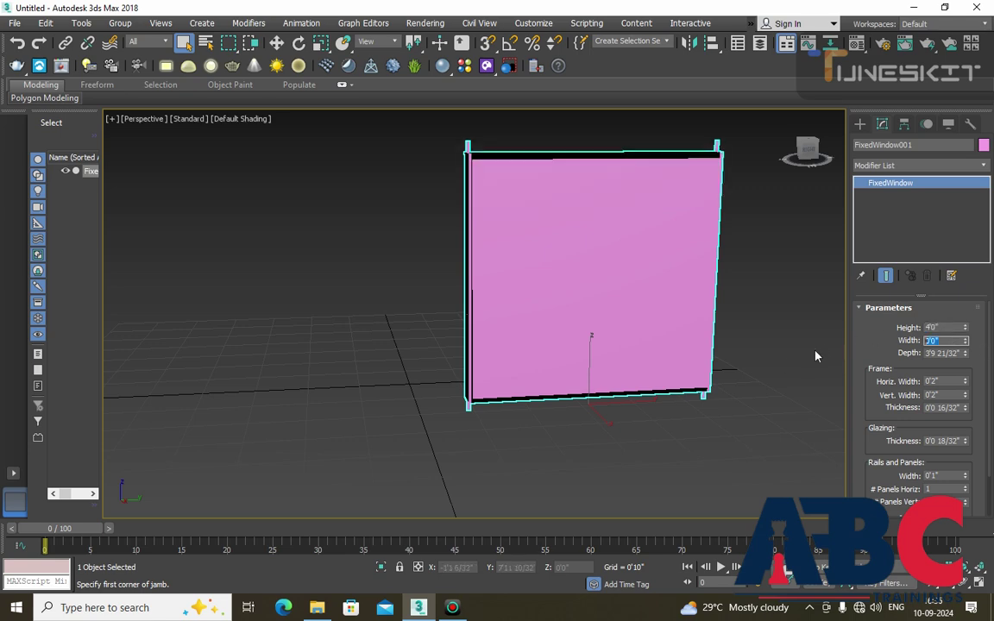
pyautogui.write('3')
pyautogui.press('Return')
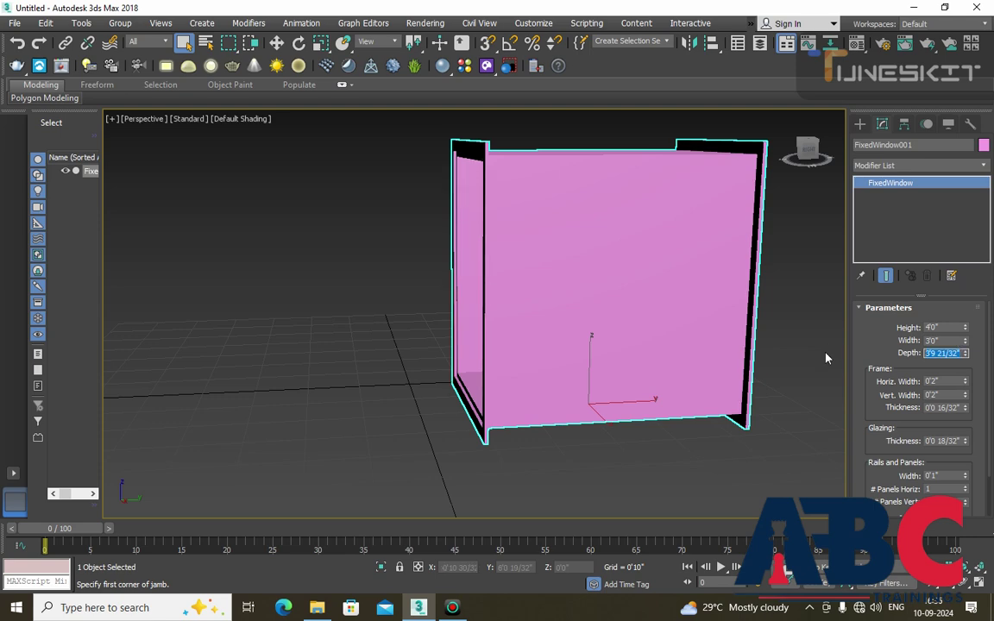
pyautogui.write('4')
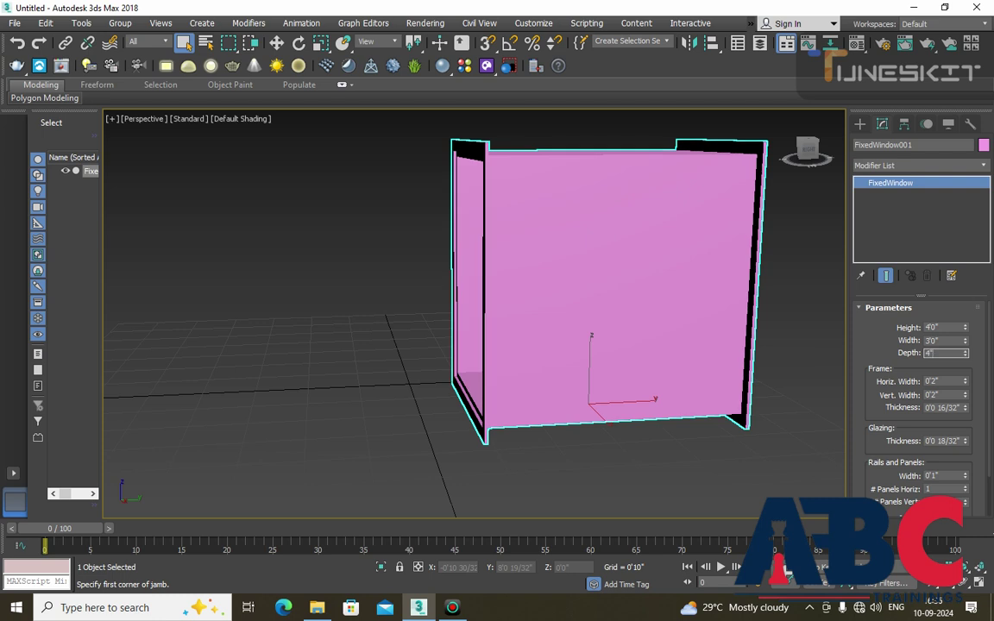
pyautogui.click(795, 367)
# - Select FixedWindow001, inspect it from a three-quarter angle, then delete it
pyautogui.moveTo(456, 318)
pyautogui.keyDown('alt'); pyautogui.mouseDown(button='middle')
pyautogui.moveTo(581, 333)
pyautogui.moveTo(533, 263)
pyautogui.mouseUp(button='middle'); pyautogui.keyUp('alt')
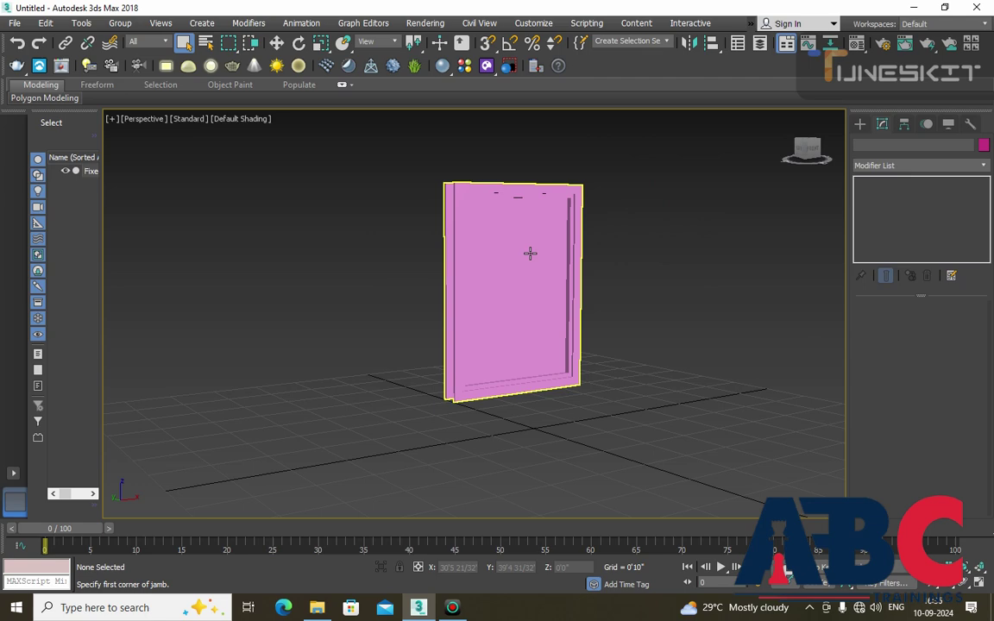
pyautogui.click(532, 262)
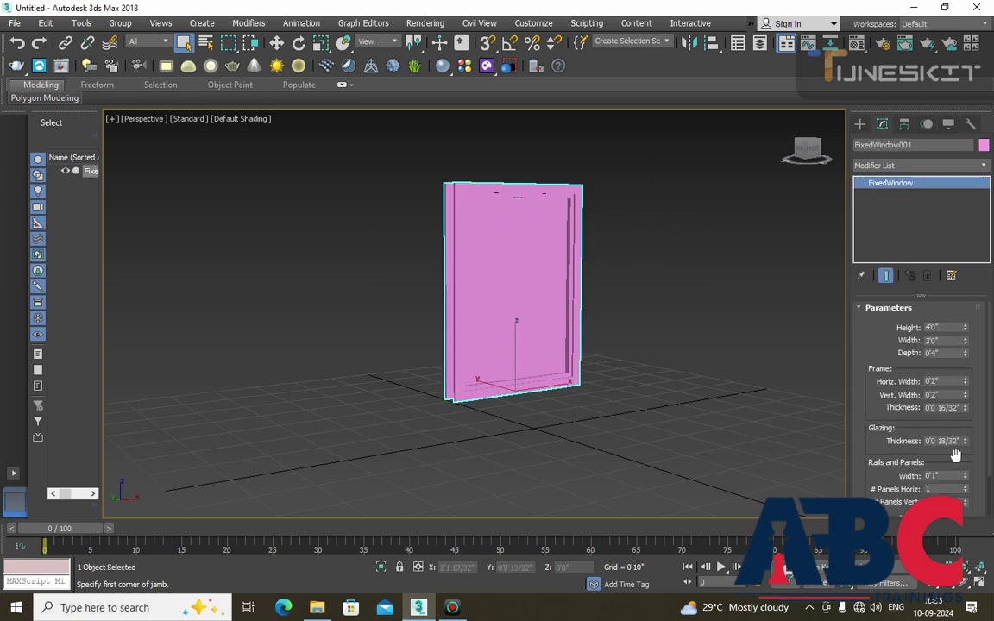
pyautogui.scroll(-1, 955, 455)
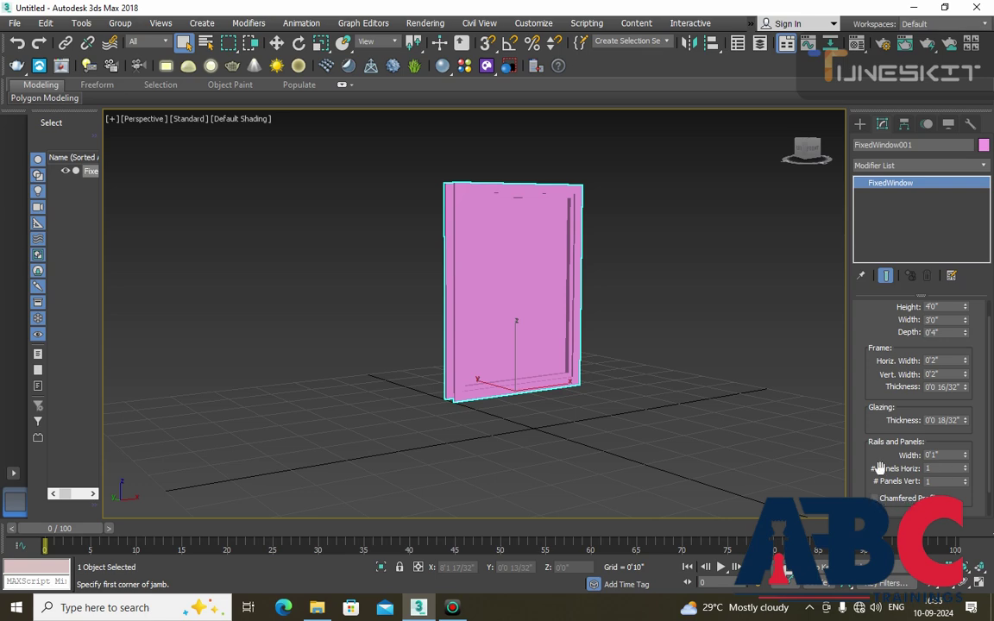
pyautogui.scroll(1, 881, 467)
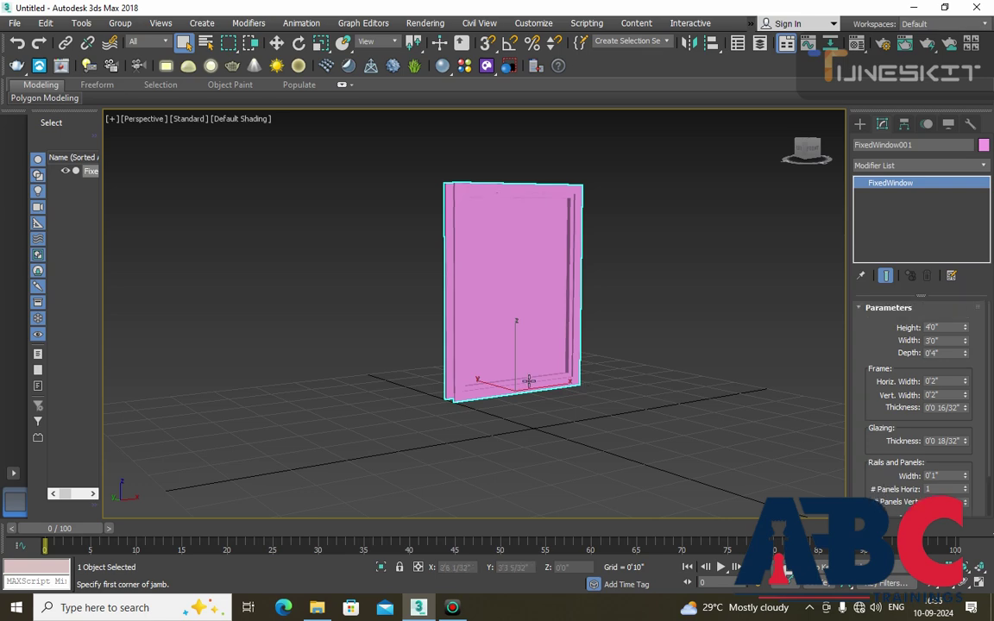
pyautogui.moveTo(522, 380)
pyautogui.keyDown('alt'); pyautogui.mouseDown(button='middle')
pyautogui.moveTo(592, 406)
pyautogui.moveTo(661, 400)
pyautogui.moveTo(466, 381)
pyautogui.moveTo(535, 400)
pyautogui.mouseUp(button='middle'); pyautogui.keyUp('alt')
pyautogui.keyDown('alt'); pyautogui.moveTo(506, 337); pyautogui.dragTo(524, 378, button='middle'); pyautogui.keyUp('alt')
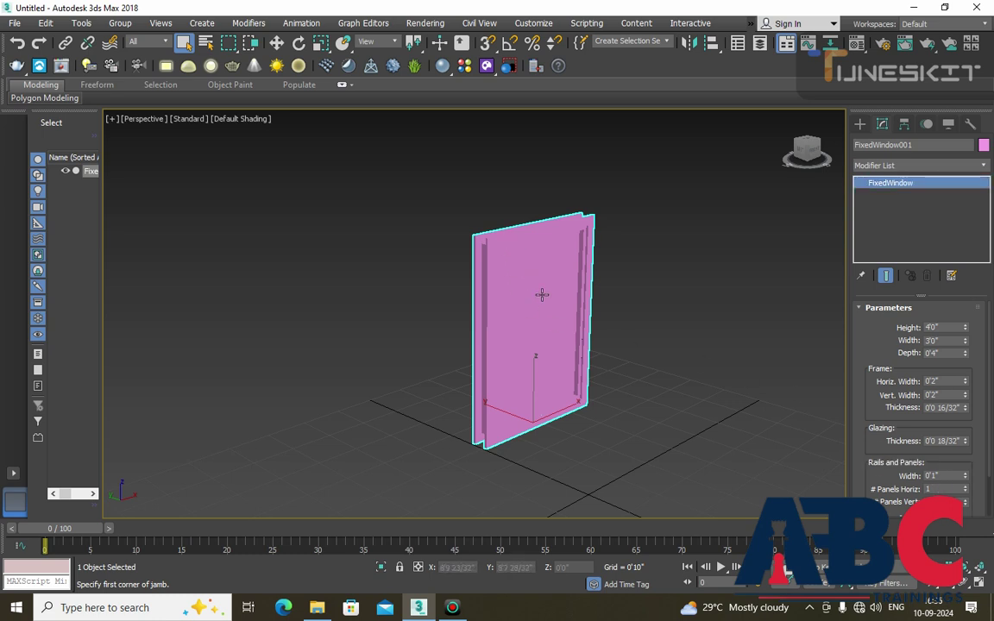
pyautogui.press('Delete')
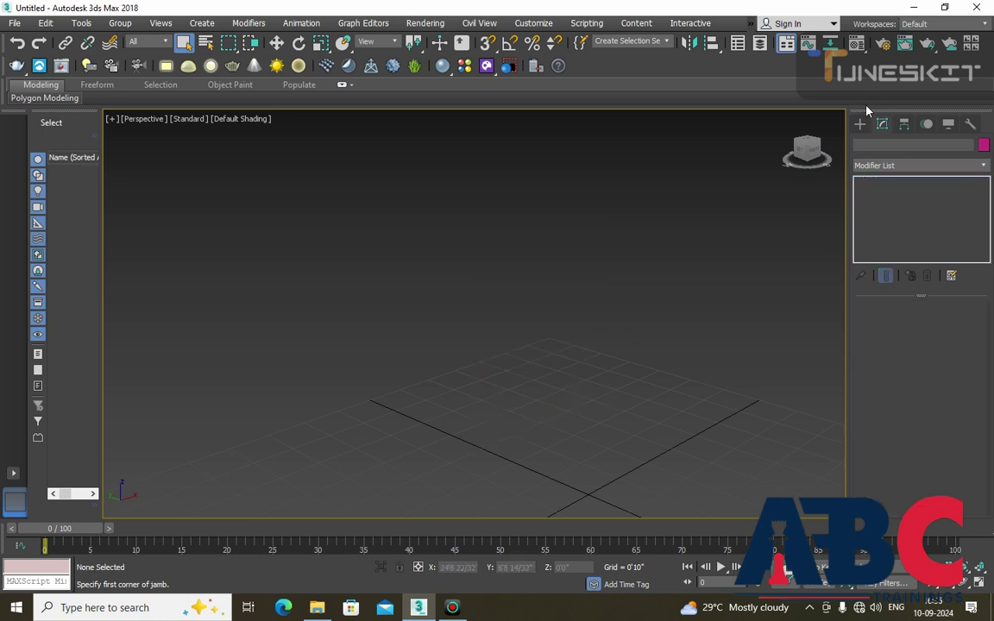
# - Choose the Pivoted window type and make two cancelled attempts while adjusting the view
pyautogui.click(860, 124)
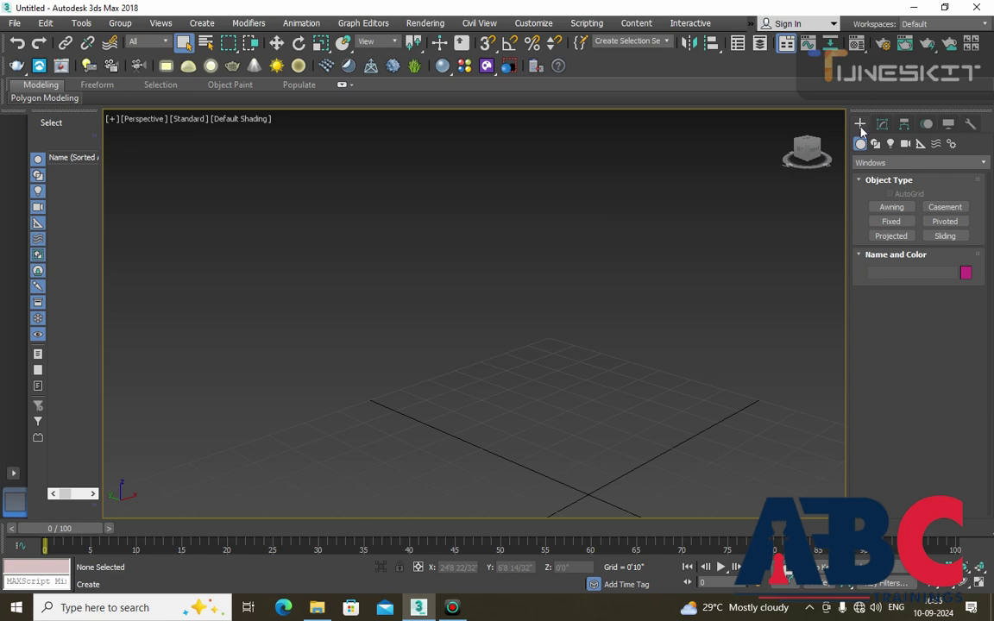
pyautogui.click(945, 220)
pyautogui.moveTo(466, 406); pyautogui.dragTo(445, 267, button='middle')
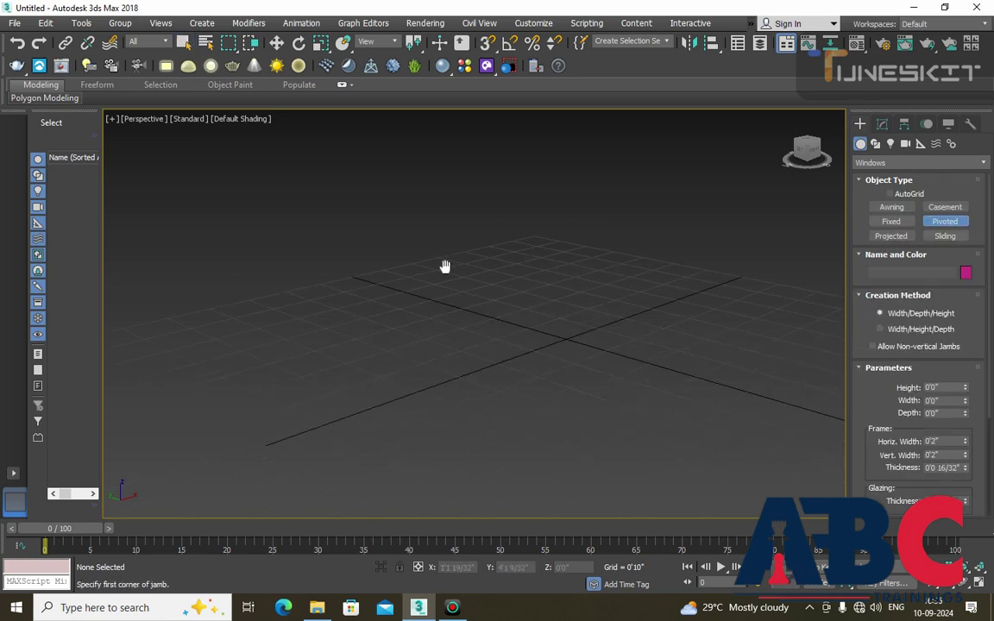
pyautogui.scroll(3, 442, 328)
pyautogui.keyDown('alt'); pyautogui.moveTo(468, 371); pyautogui.dragTo(502, 388, button='middle'); pyautogui.keyUp('alt')
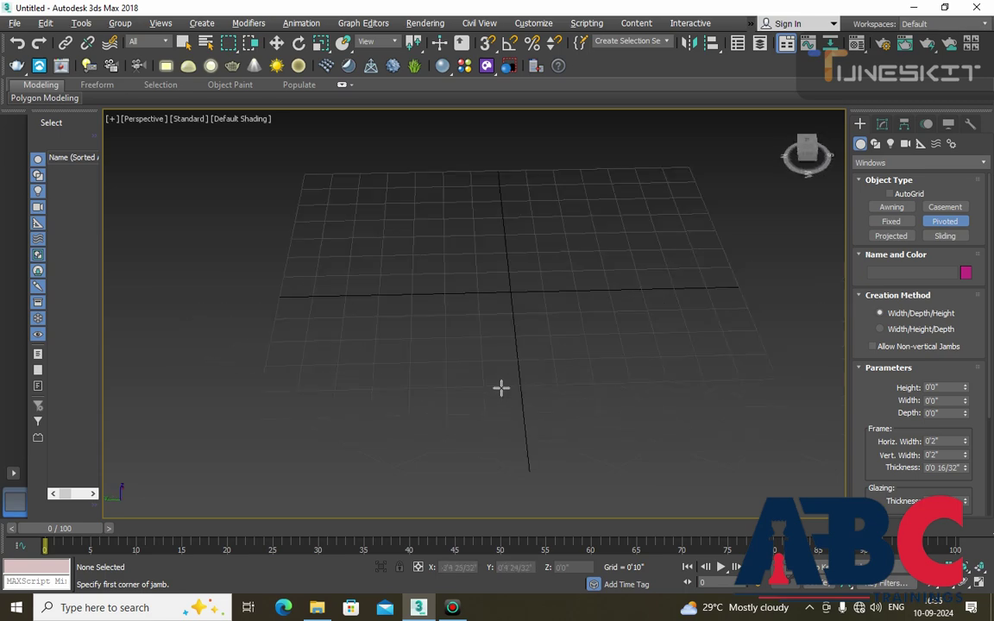
pyautogui.moveTo(419, 354); pyautogui.dragTo(611, 351)
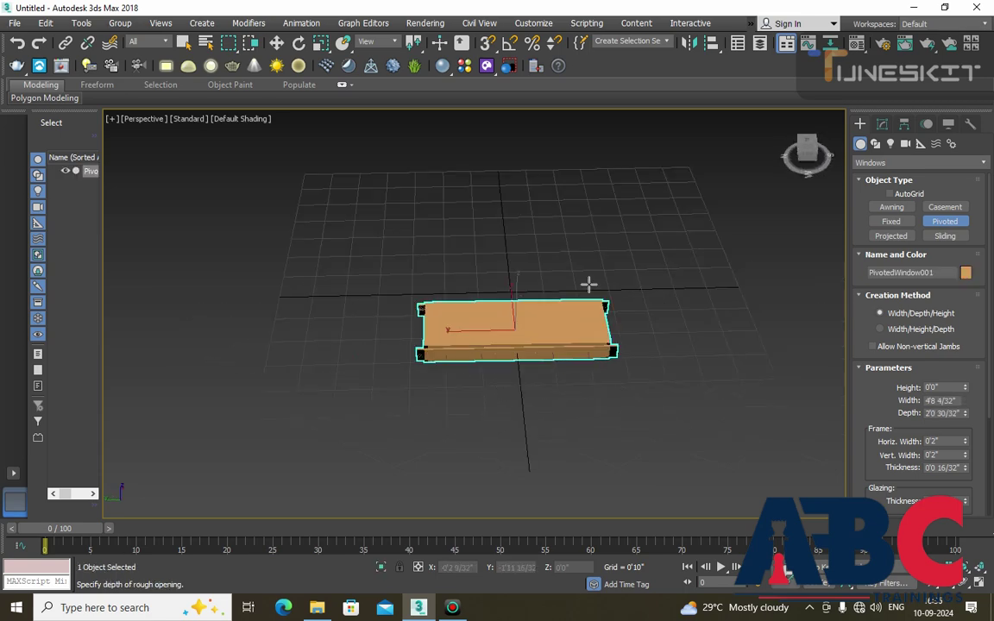
pyautogui.rightClick(594, 228)
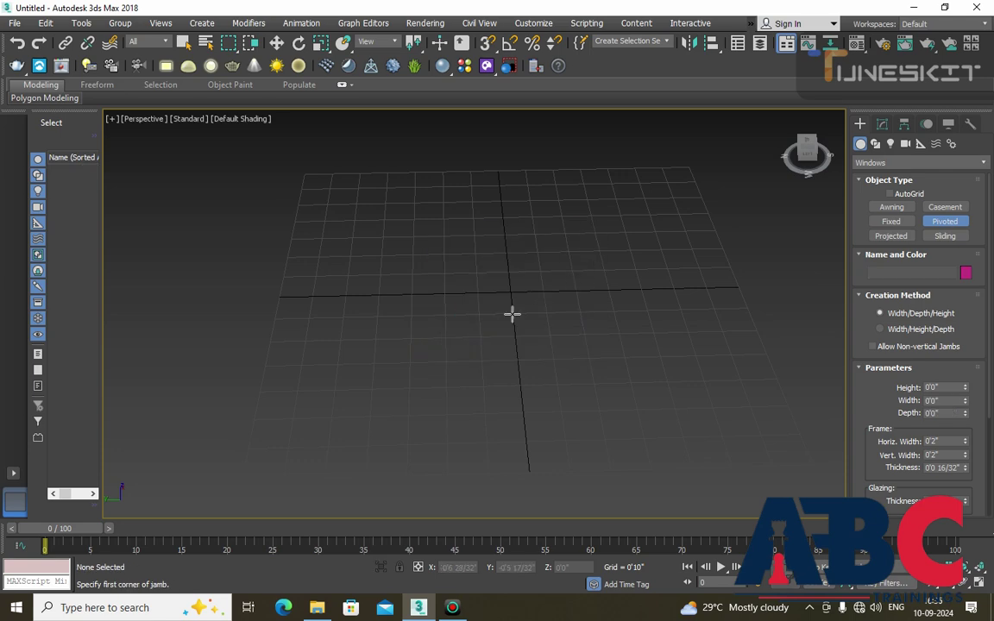
pyautogui.keyDown('alt'); pyautogui.moveTo(512, 314); pyautogui.dragTo(592, 298, button='middle'); pyautogui.keyUp('alt')
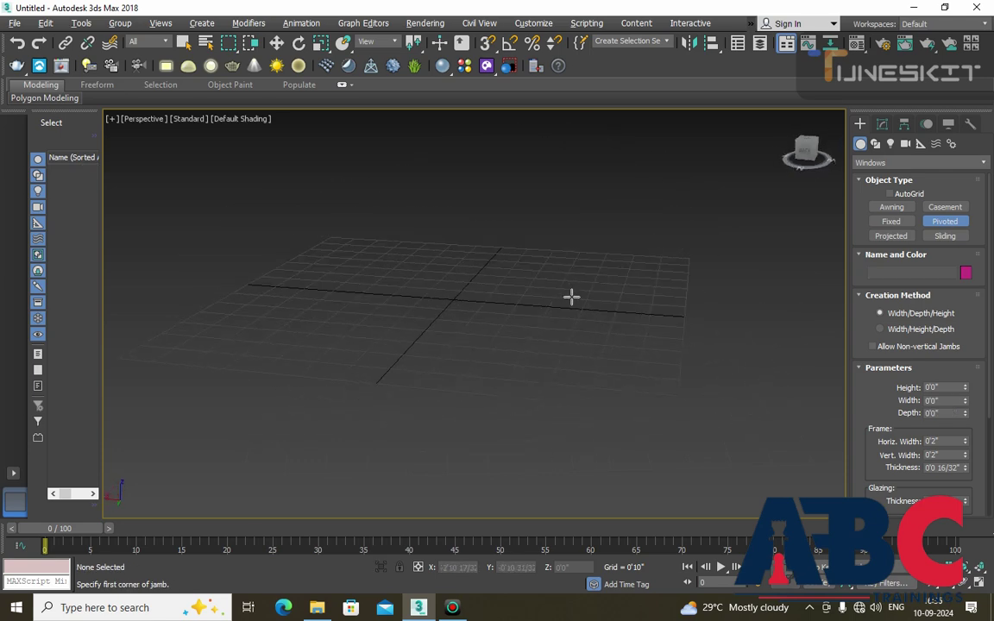
pyautogui.click(395, 350)
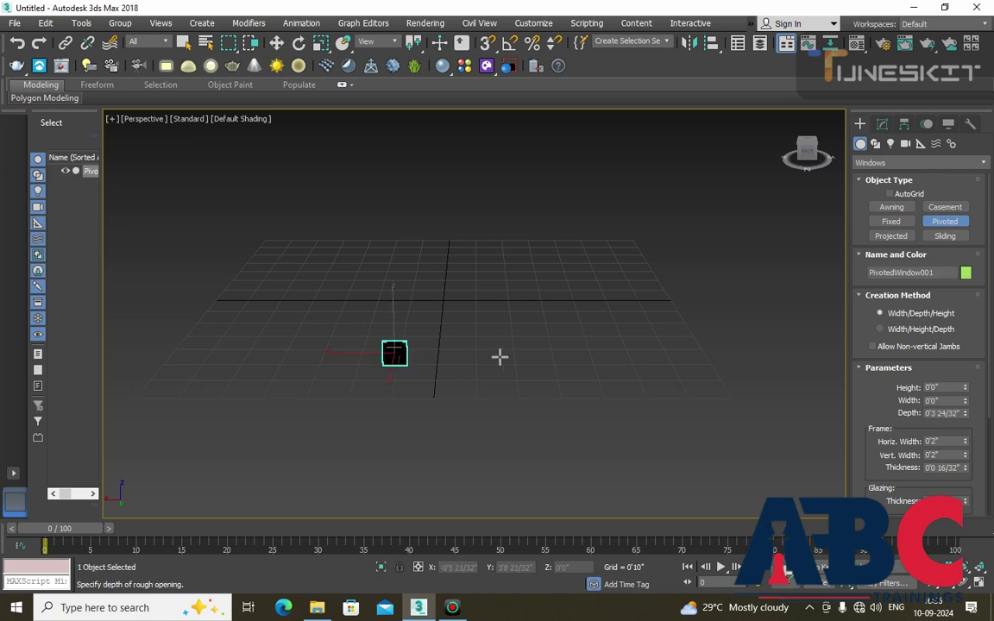
pyautogui.rightClick(391, 363)
pyautogui.moveTo(391, 362)
pyautogui.keyDown('alt'); pyautogui.mouseDown(button='middle')
pyautogui.moveTo(331, 406)
pyautogui.moveTo(447, 413)
pyautogui.mouseUp(button='middle'); pyautogui.keyUp('alt')
# - Draw PivotedWindow001 on the grid and begin editing its height in the Modify panel
pyautogui.moveTo(326, 384); pyautogui.dragTo(568, 384)
pyautogui.click(532, 271)
pyautogui.click(531, 187)
pyautogui.moveTo(551, 291)
pyautogui.keyDown('alt'); pyautogui.mouseDown(button='middle')
pyautogui.moveTo(533, 328)
pyautogui.moveTo(570, 338)
pyautogui.moveTo(656, 328)
pyautogui.mouseUp(button='middle'); pyautogui.keyUp('alt')
pyautogui.click(882, 124)
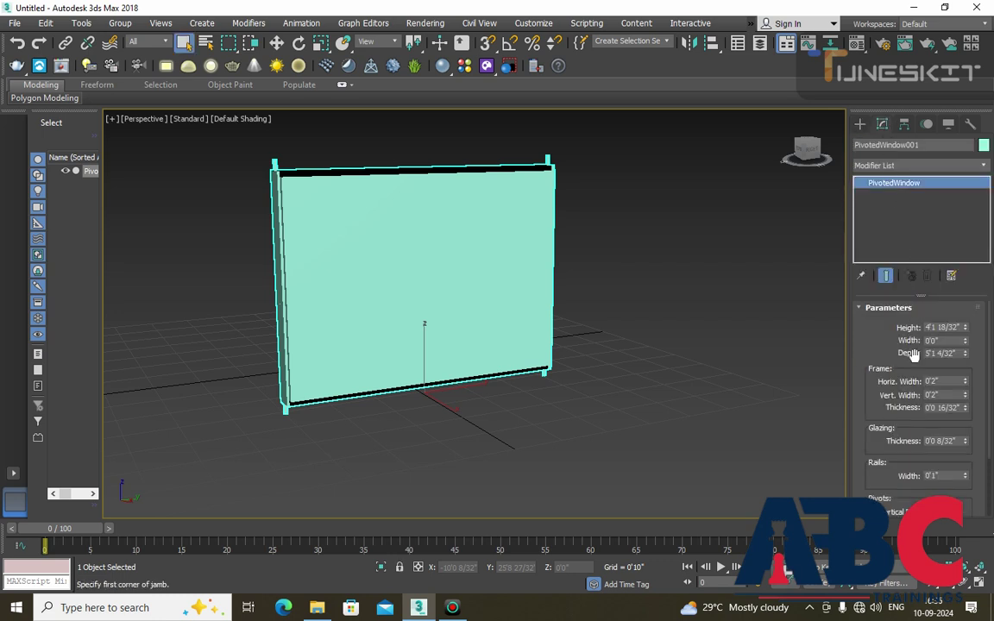
pyautogui.click(961, 328)
# - Size the pivoted window to Height 4'0", Width 3'0" and Depth 0'4"
pyautogui.write('4')
pyautogui.press('Tab')
pyautogui.write('3')
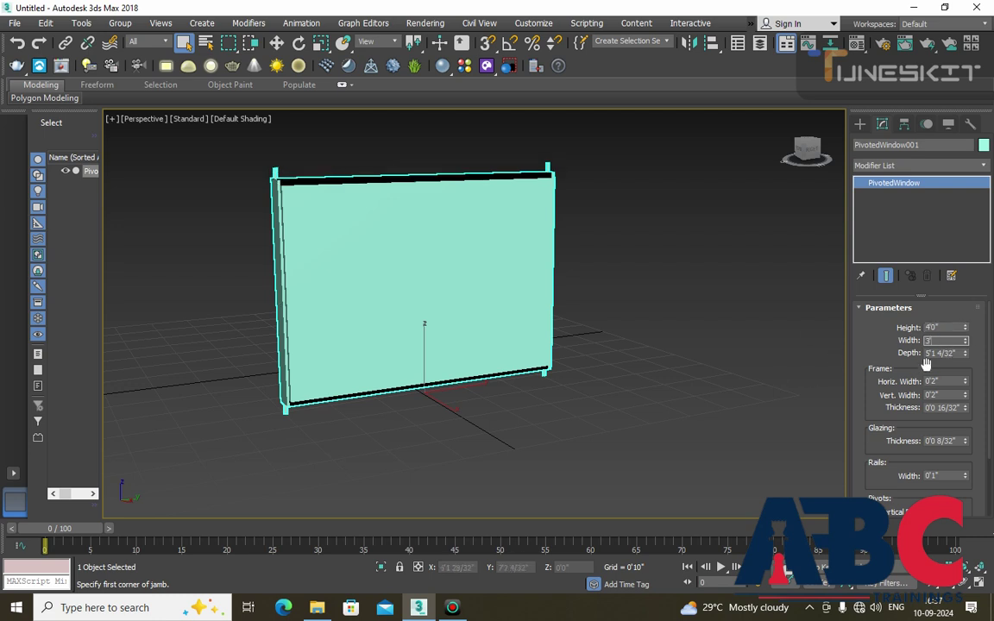
pyautogui.press('Tab')
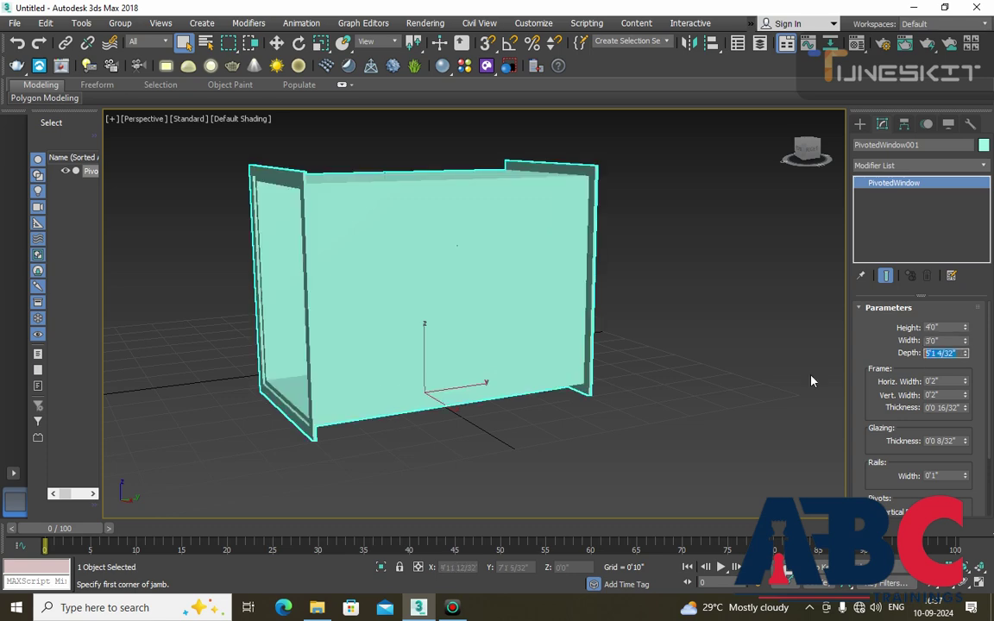
pyautogui.write('4')
pyautogui.click(696, 327)
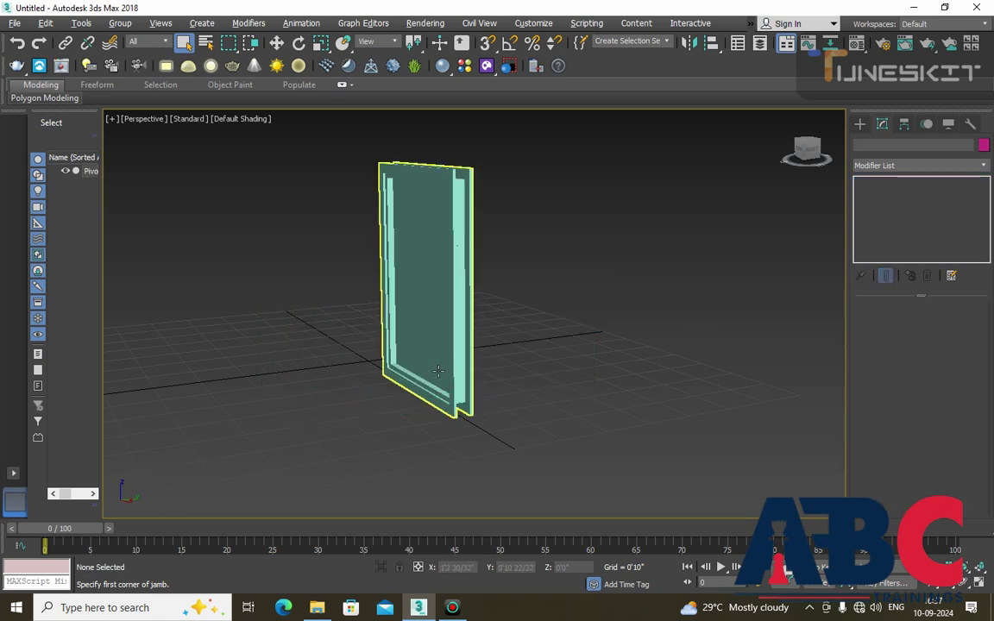
pyautogui.keyDown('alt'); pyautogui.moveTo(438, 371); pyautogui.dragTo(551, 391, button='middle'); pyautogui.keyUp('alt')
pyautogui.keyDown('alt'); pyautogui.moveTo(644, 328); pyautogui.dragTo(559, 250, button='middle'); pyautogui.keyUp('alt')
pyautogui.click(559, 246)
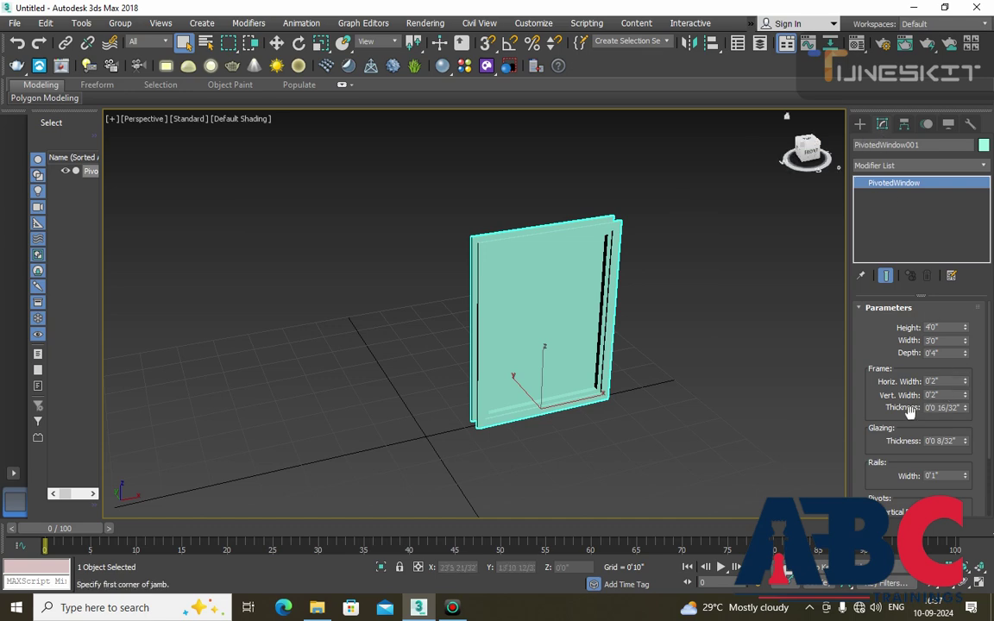
# - Drag the pivoted window's Open value to swing the sash open and closed again
pyautogui.scroll(-2, 897, 431)
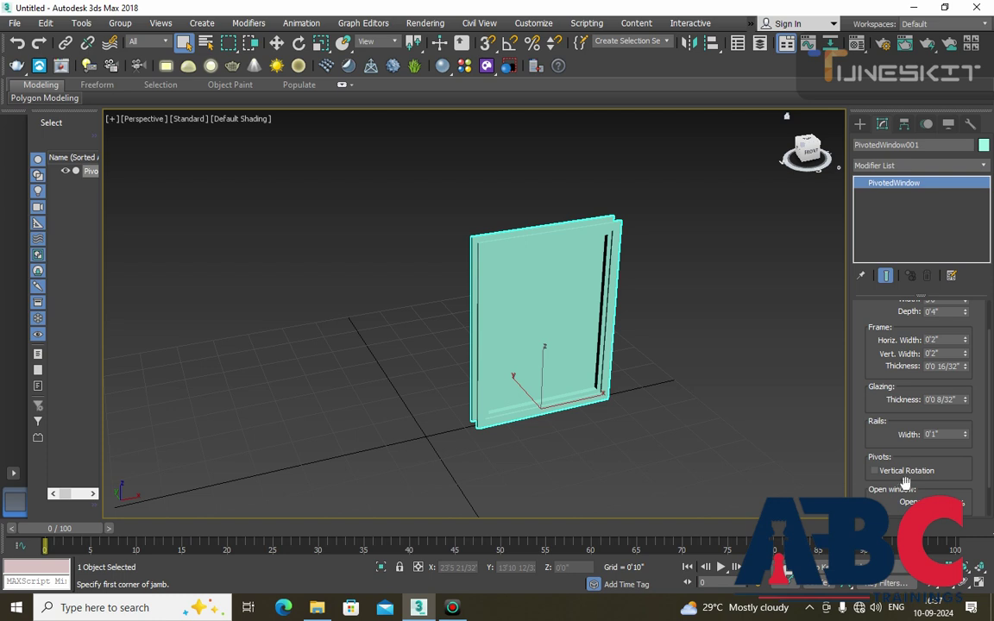
pyautogui.scroll(-1, 921, 457)
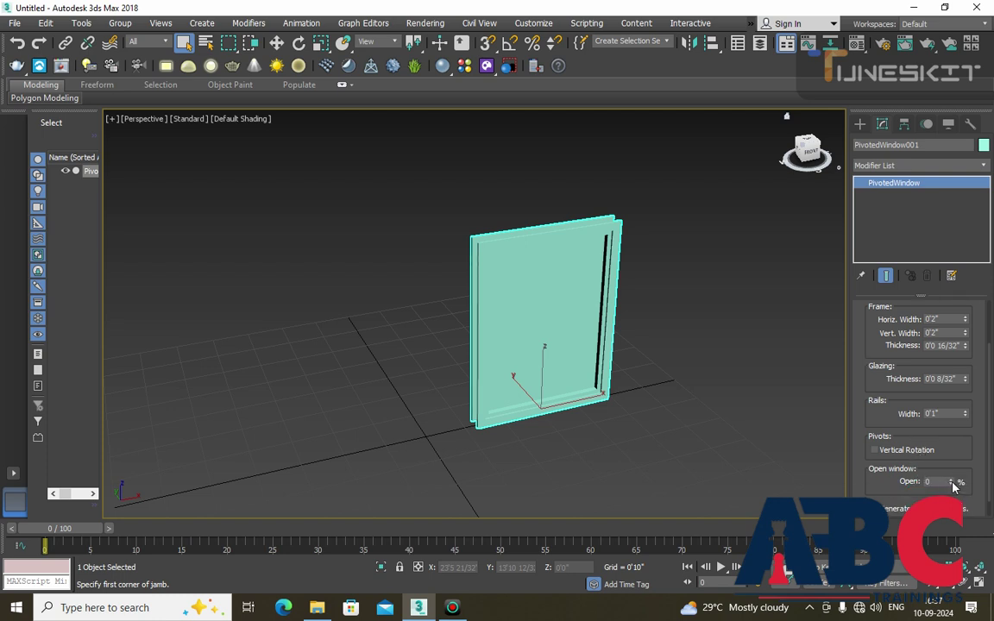
pyautogui.moveTo(953, 486); pyautogui.dragTo(937, 407)
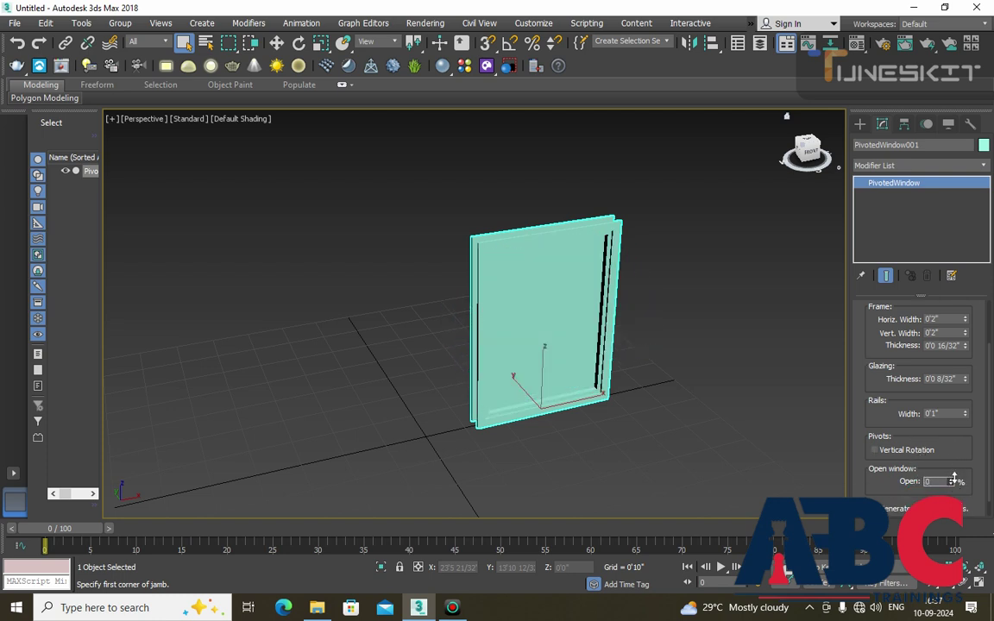
pyautogui.moveTo(956, 486); pyautogui.dragTo(931, 441)
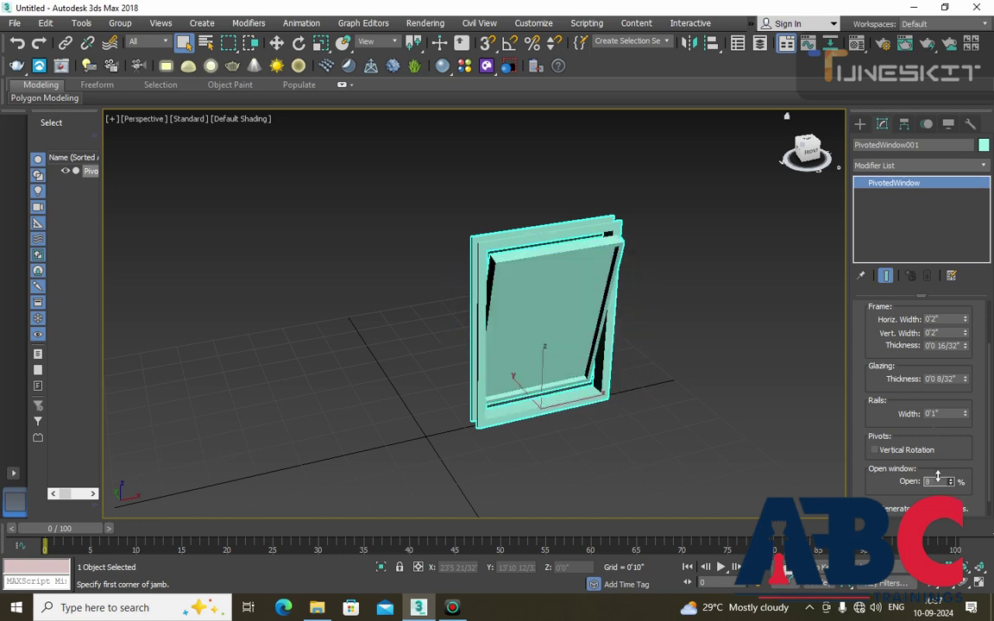
pyautogui.moveTo(931, 440); pyautogui.dragTo(877, 459)
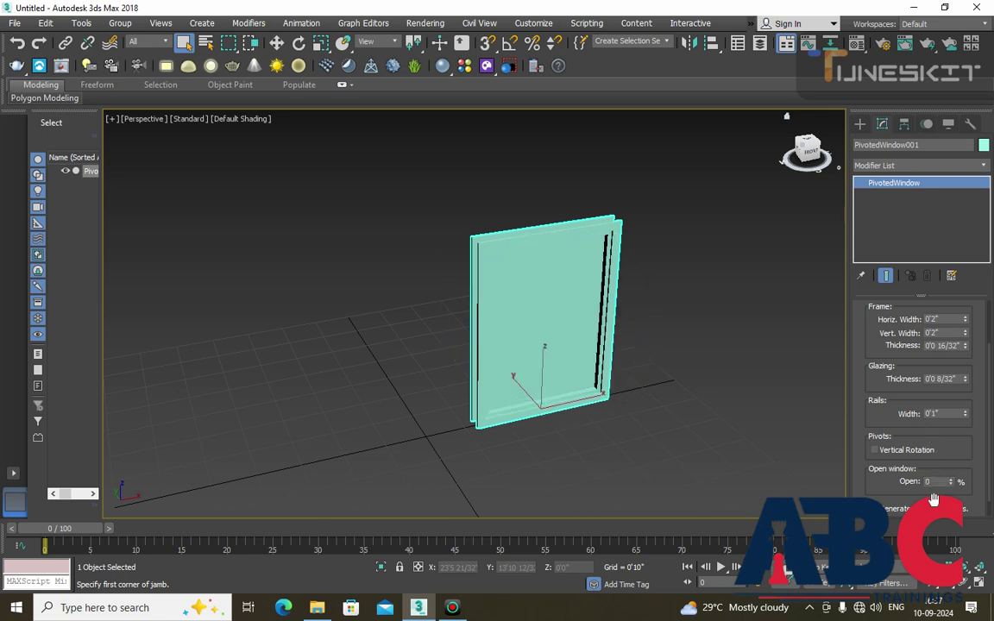
# - Enable Vertical Rotation, swing the sash open and nearly shut, then delete the window
pyautogui.click(876, 451)
pyautogui.moveTo(952, 485)
pyautogui.mouseDown()
pyautogui.moveTo(923, 485)
pyautogui.moveTo(929, 444)
pyautogui.mouseUp()
pyautogui.moveTo(719, 437)
pyautogui.keyDown('alt'); pyautogui.mouseDown(button='middle')
pyautogui.moveTo(696, 428)
pyautogui.moveTo(688, 406)
pyautogui.moveTo(731, 416)
pyautogui.mouseUp(button='middle'); pyautogui.keyUp('alt')
pyautogui.moveTo(953, 485); pyautogui.dragTo(942, 440)
pyautogui.moveTo(951, 482)
pyautogui.mouseDown()
pyautogui.moveTo(950, 428)
pyautogui.moveTo(953, 492)
pyautogui.moveTo(933, 553)
pyautogui.mouseUp()
pyautogui.moveTo(590, 442)
pyautogui.keyDown('alt'); pyautogui.mouseDown(button='middle')
pyautogui.moveTo(515, 434)
pyautogui.moveTo(525, 432)
pyautogui.mouseUp(button='middle'); pyautogui.keyUp('alt')
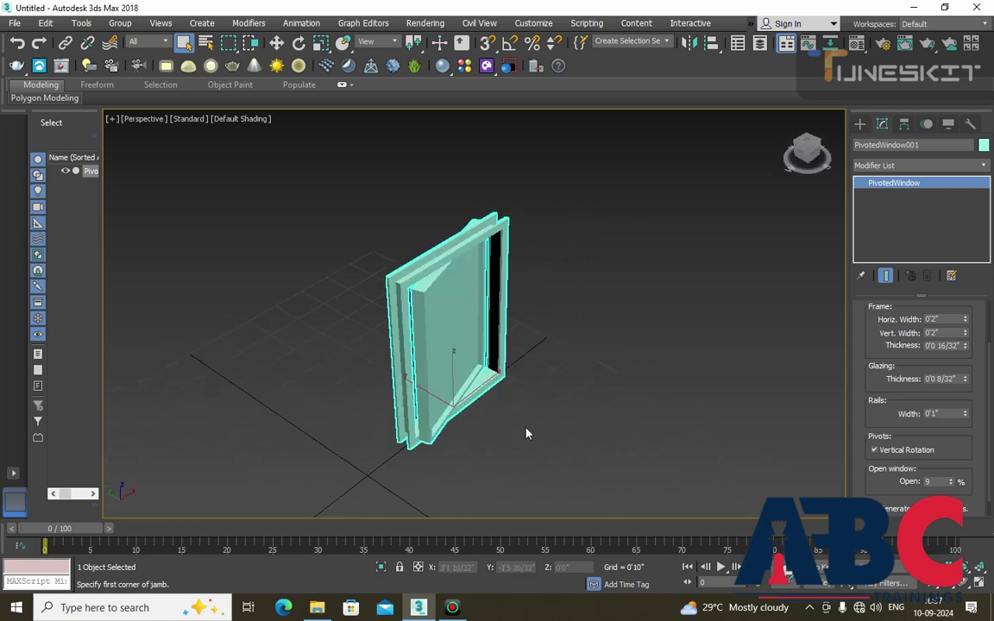
pyautogui.press('Delete')
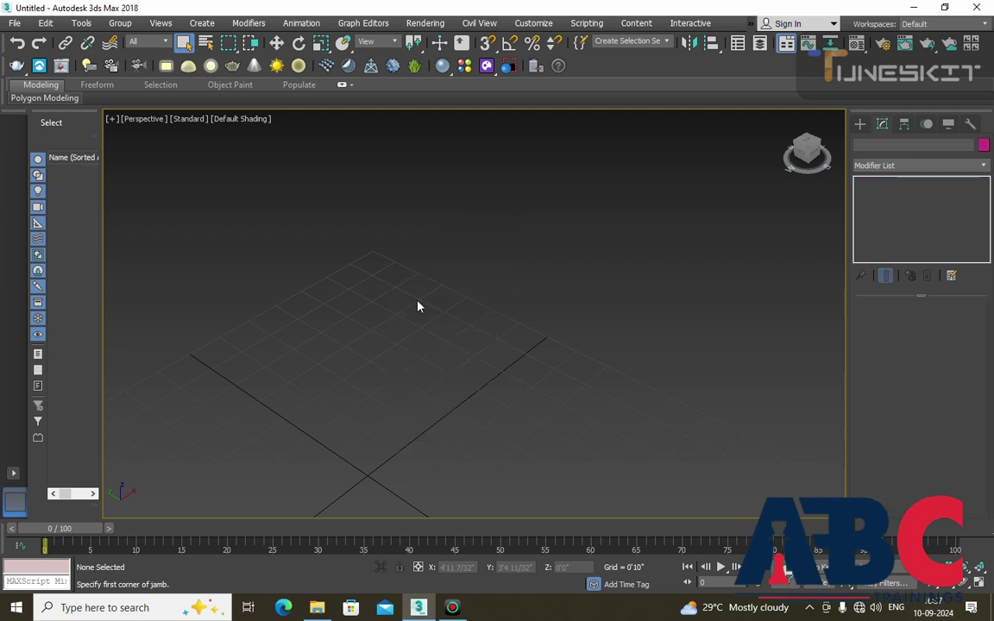
# - Draw a projected window on the grid by setting its width, height and depth
pyautogui.click(859, 124)
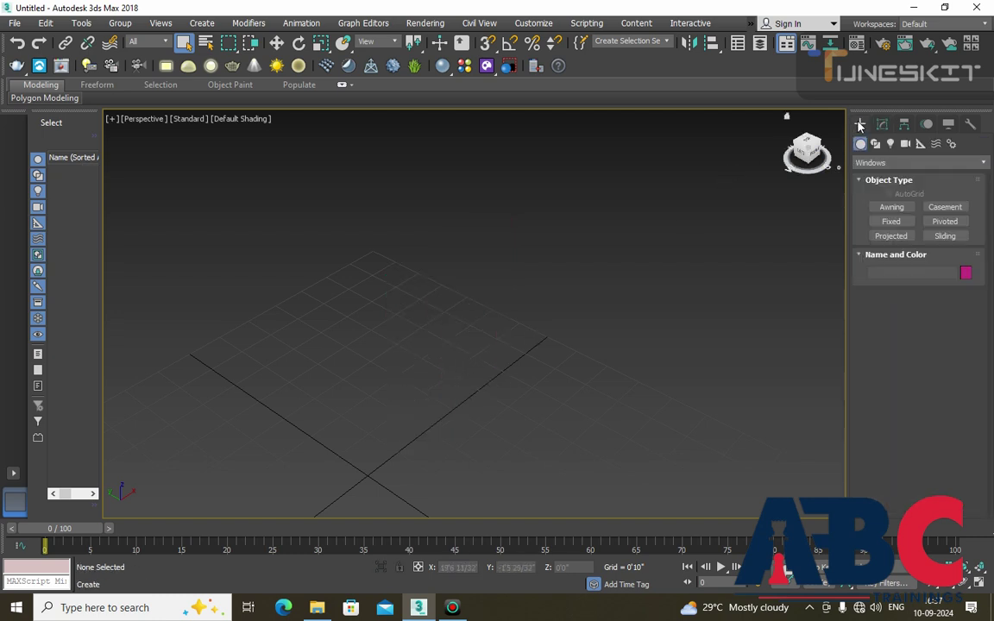
pyautogui.click(892, 236)
pyautogui.scroll(-5, 568, 348)
pyautogui.moveTo(440, 402)
pyautogui.keyDown('alt'); pyautogui.mouseDown(button='middle')
pyautogui.moveTo(499, 439)
pyautogui.moveTo(515, 389)
pyautogui.moveTo(561, 357)
pyautogui.moveTo(561, 370)
pyautogui.moveTo(553, 313)
pyautogui.moveTo(505, 399)
pyautogui.mouseUp(button='middle'); pyautogui.keyUp('alt')
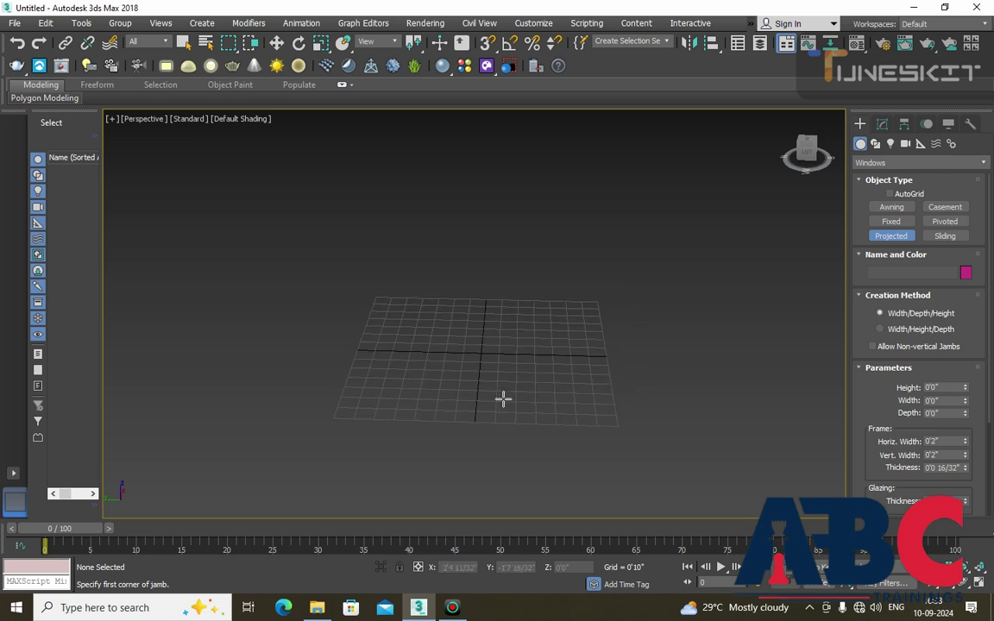
pyautogui.moveTo(419, 382); pyautogui.dragTo(559, 391)
pyautogui.click(559, 391)
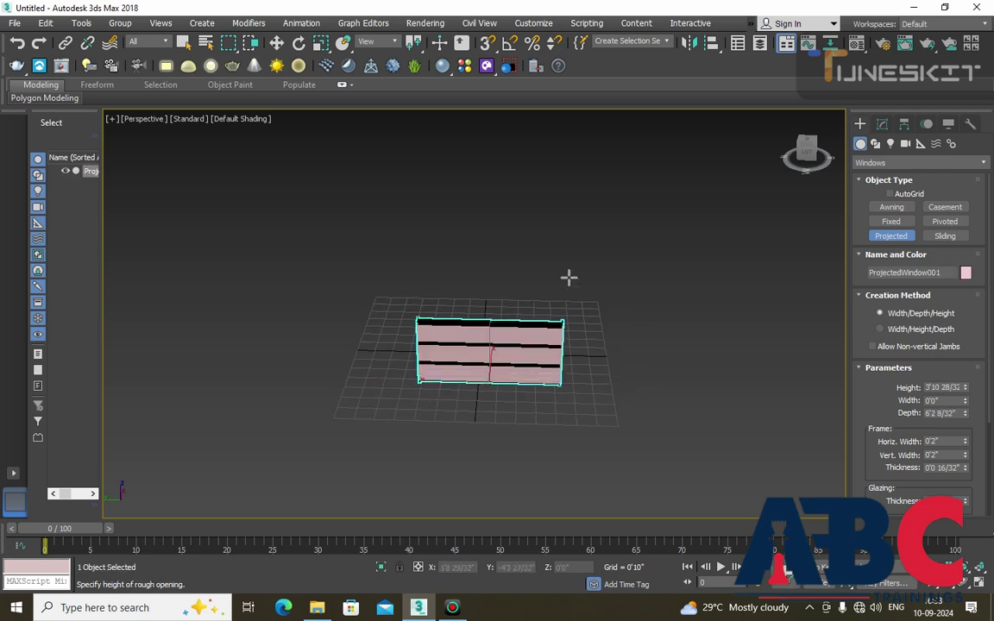
pyautogui.click(561, 173)
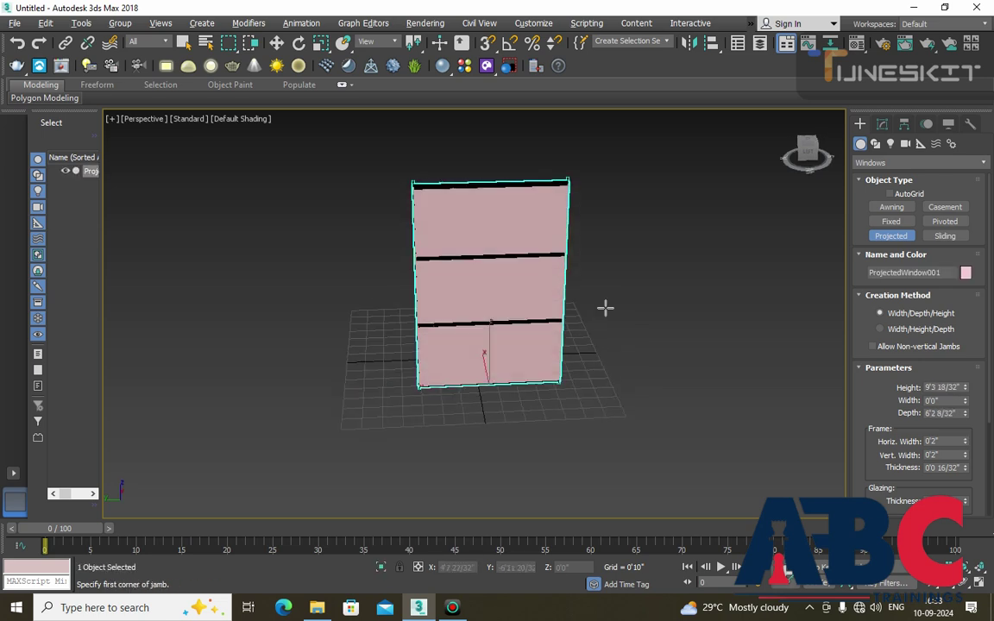
pyautogui.keyDown('alt'); pyautogui.moveTo(597, 311); pyautogui.dragTo(632, 298, button='middle'); pyautogui.keyUp('alt')
# - In Modify, edit the Height and set Width to 3'0" and Depth to 0'4"
pyautogui.click(882, 124)
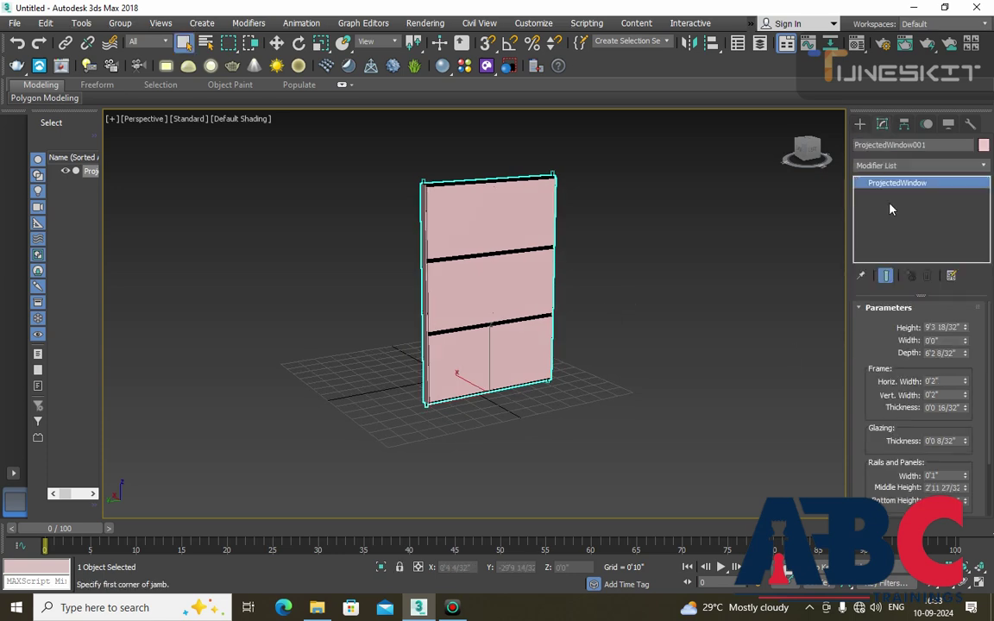
pyautogui.doubleClick(961, 327)
pyautogui.write('5')
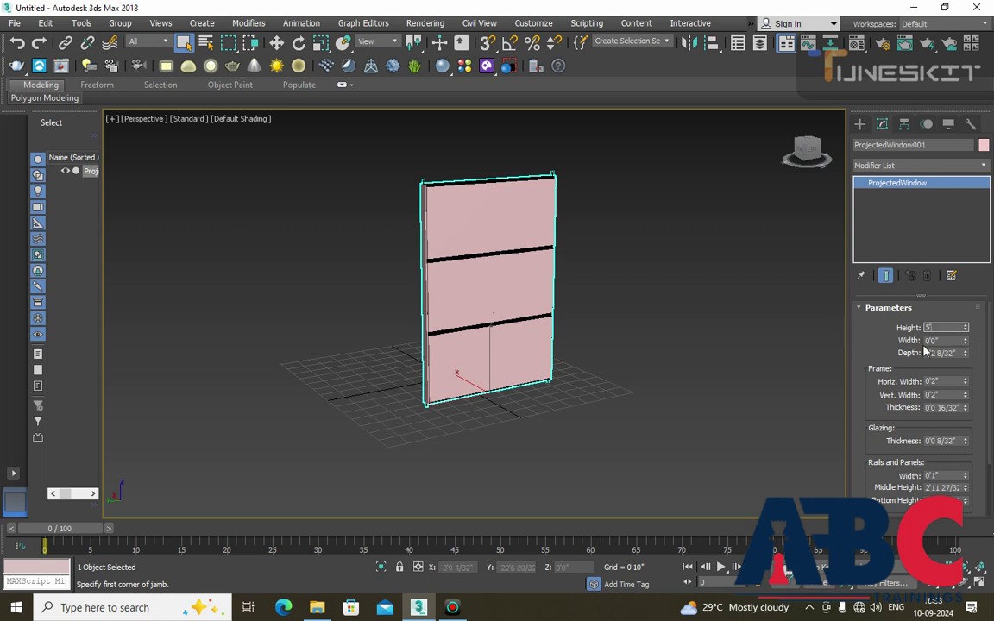
pyautogui.press('Tab')
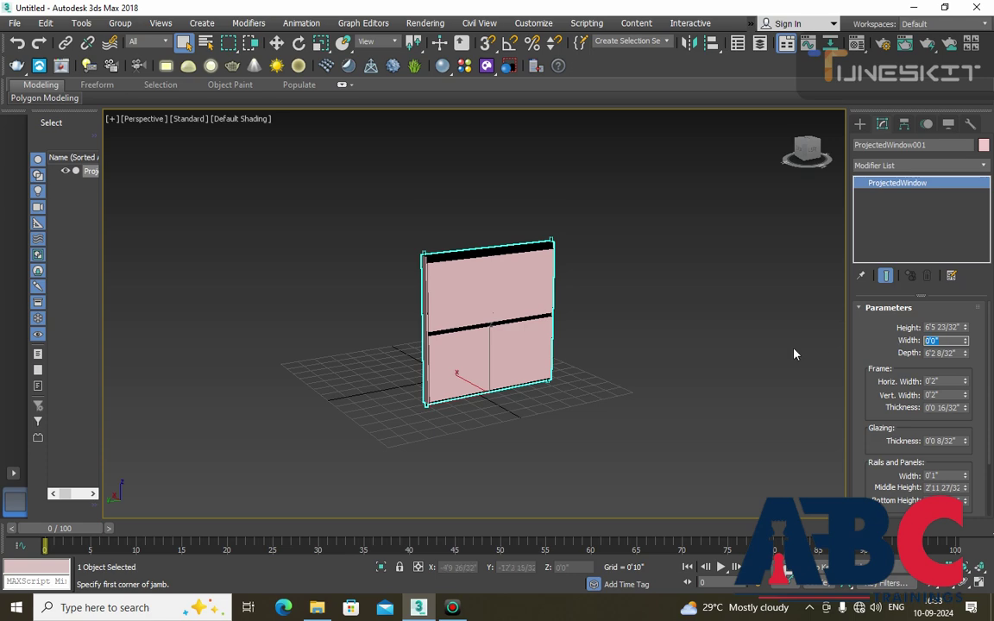
pyautogui.write('3')
pyautogui.click(799, 357)
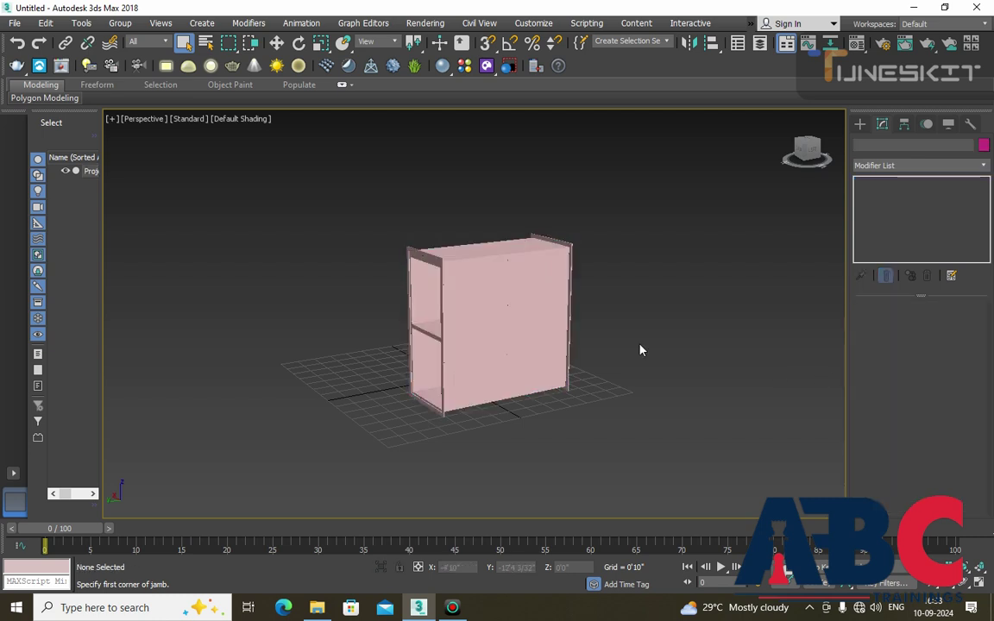
pyautogui.click(473, 264)
pyautogui.click(960, 353)
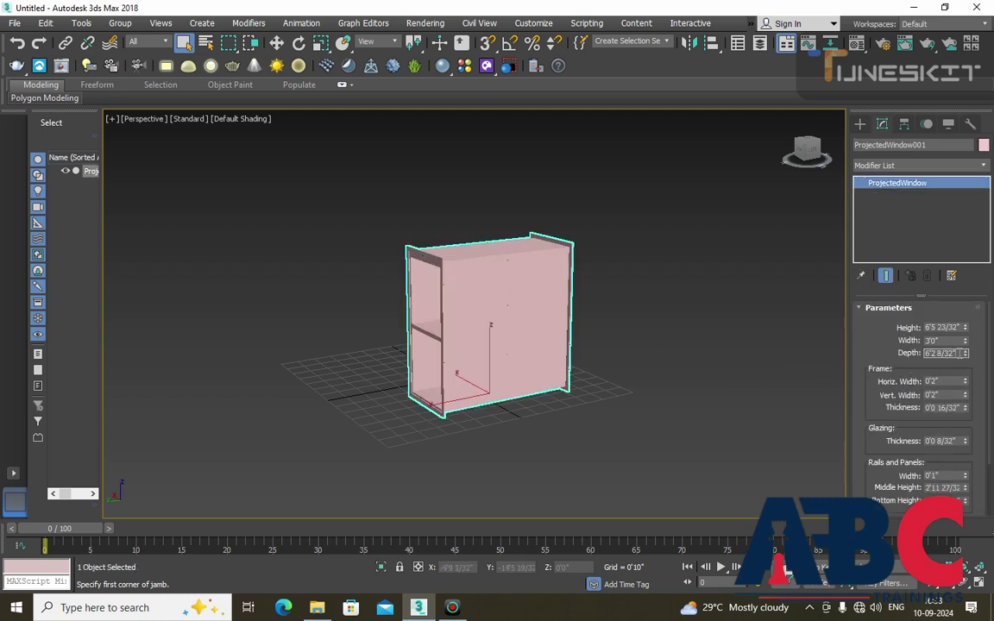
pyautogui.write('4')
pyautogui.click(704, 336)
# - Pan, zoom and orbit to view the projected window frontally and reselect it
pyautogui.moveTo(452, 384); pyautogui.dragTo(562, 387, button='middle')
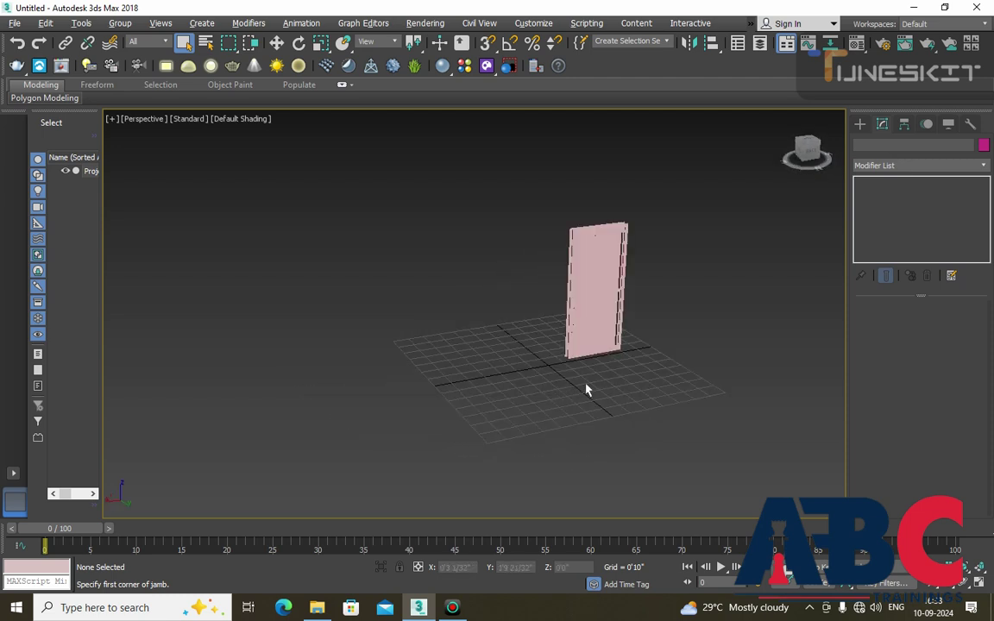
pyautogui.scroll(5, 604, 293)
pyautogui.moveTo(600, 299)
pyautogui.keyDown('alt'); pyautogui.mouseDown(button='middle')
pyautogui.moveTo(580, 351)
pyautogui.moveTo(574, 256)
pyautogui.moveTo(613, 271)
pyautogui.mouseUp(button='middle'); pyautogui.keyUp('alt')
pyautogui.click(564, 229)
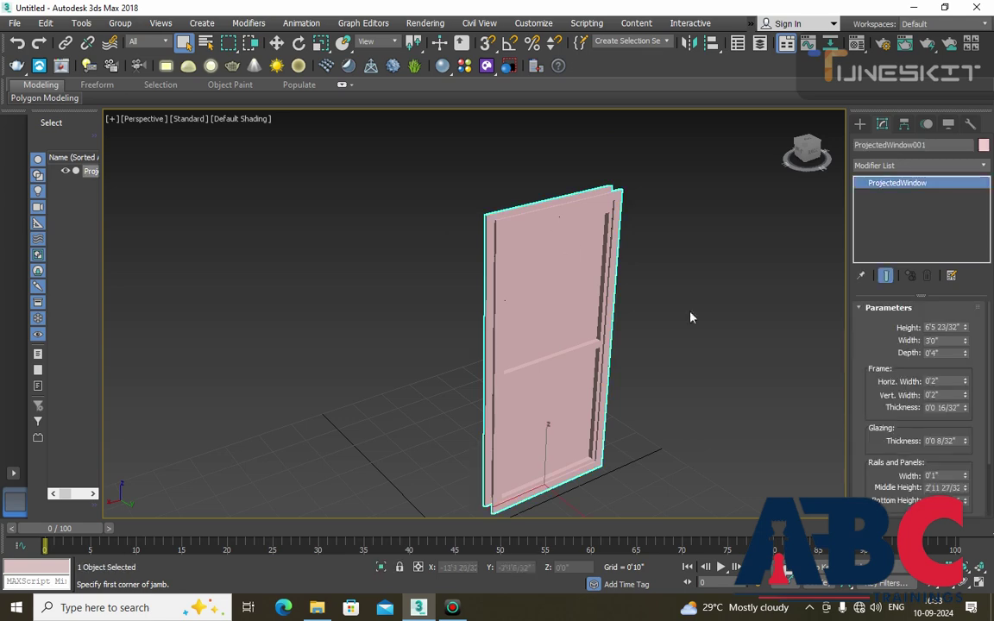
pyautogui.scroll(-1, 943, 420)
pyautogui.scroll(-1, 945, 422)
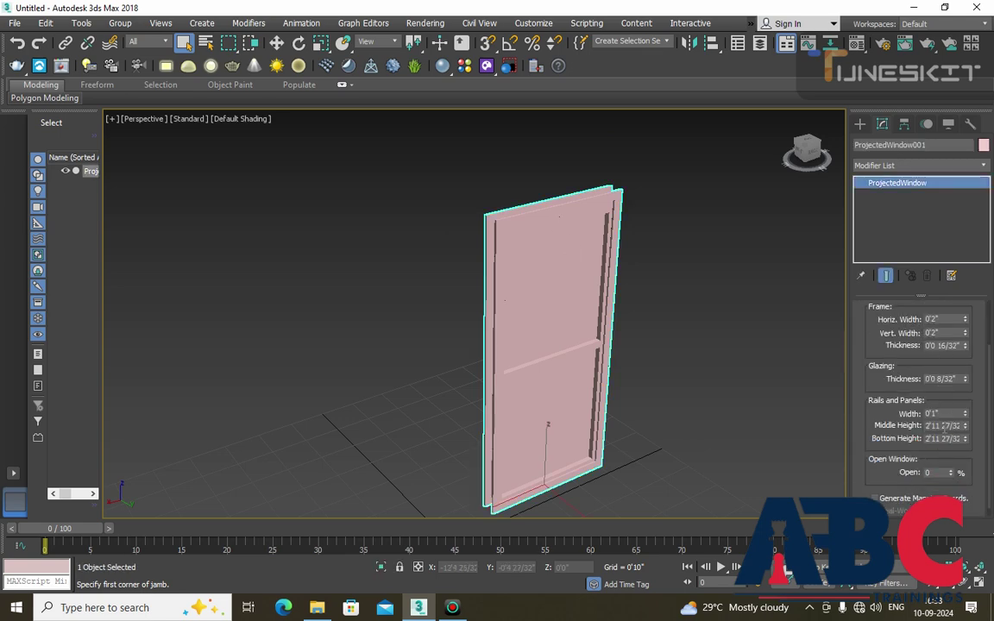
# - Swing the projected window's sashes, closing them to 9% then opening to 59%
pyautogui.moveTo(953, 474)
pyautogui.mouseDown()
pyautogui.moveTo(953, 487)
pyautogui.moveTo(955, 406)
pyautogui.mouseUp()
pyautogui.moveTo(717, 463)
pyautogui.keyDown('alt'); pyautogui.mouseDown(button='middle')
pyautogui.moveTo(739, 449)
pyautogui.moveTo(708, 456)
pyautogui.mouseUp(button='middle'); pyautogui.keyUp('alt')
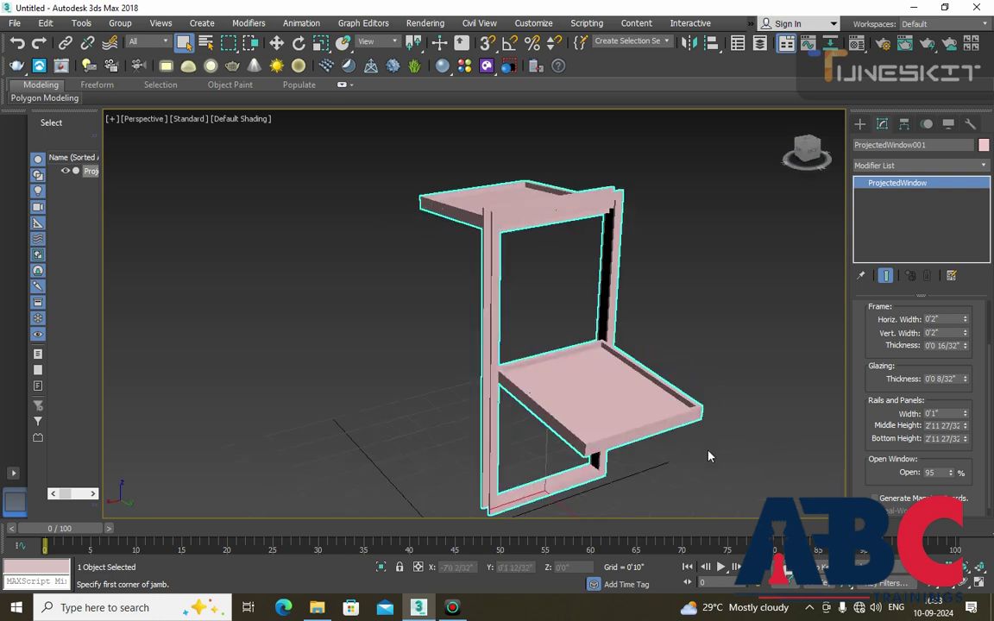
pyautogui.moveTo(953, 478)
pyautogui.mouseDown()
pyautogui.moveTo(955, 535)
pyautogui.moveTo(956, 440)
pyautogui.moveTo(957, 527)
pyautogui.mouseUp()
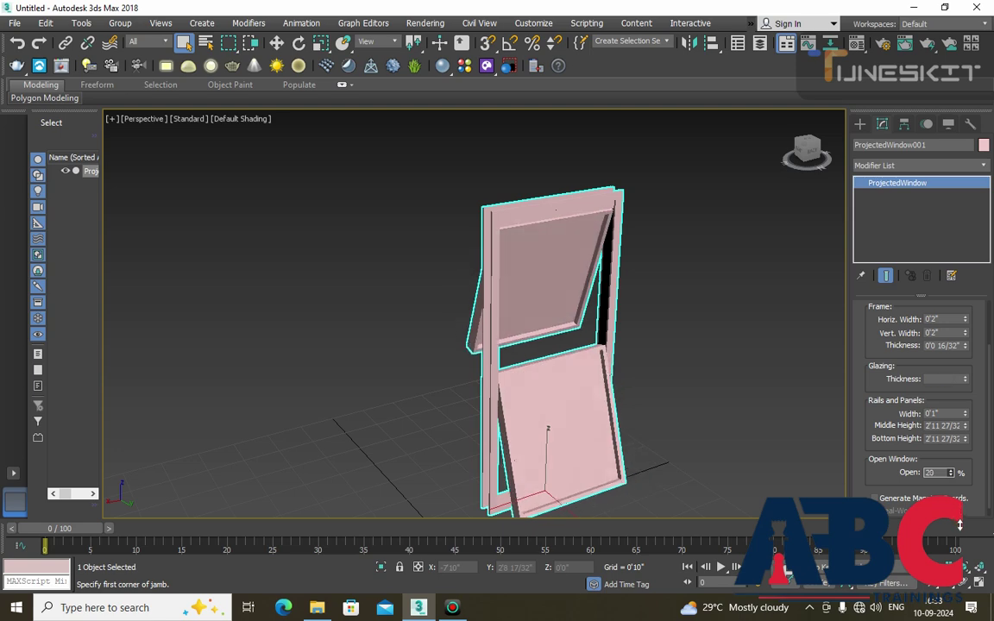
pyautogui.moveTo(637, 441)
pyautogui.keyDown('alt'); pyautogui.mouseDown(button='middle')
pyautogui.moveTo(572, 413)
pyautogui.moveTo(722, 444)
pyautogui.mouseUp(button='middle'); pyautogui.keyUp('alt')
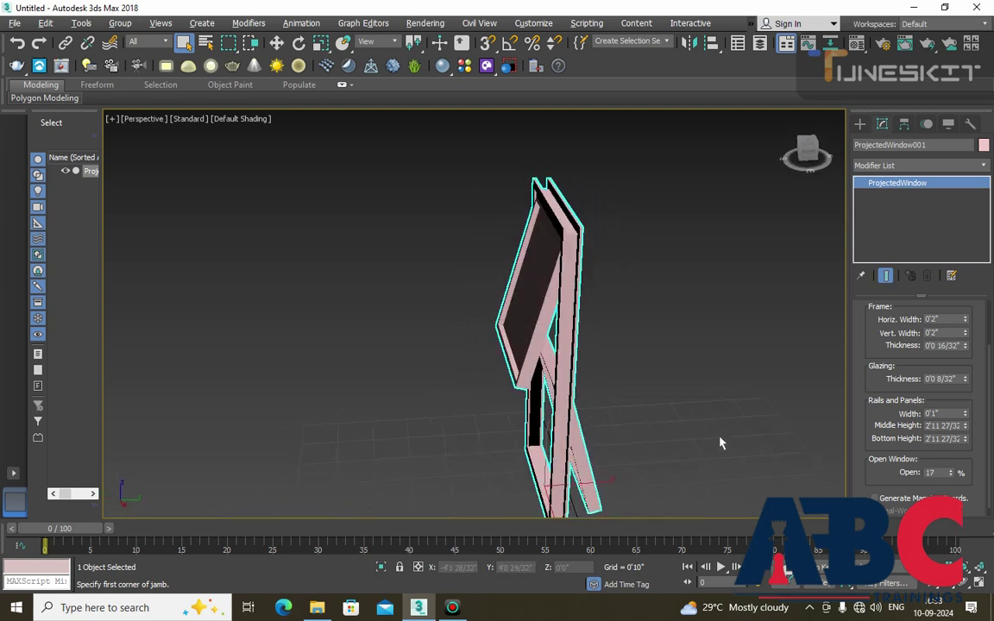
pyautogui.moveTo(953, 474); pyautogui.dragTo(953, 473)
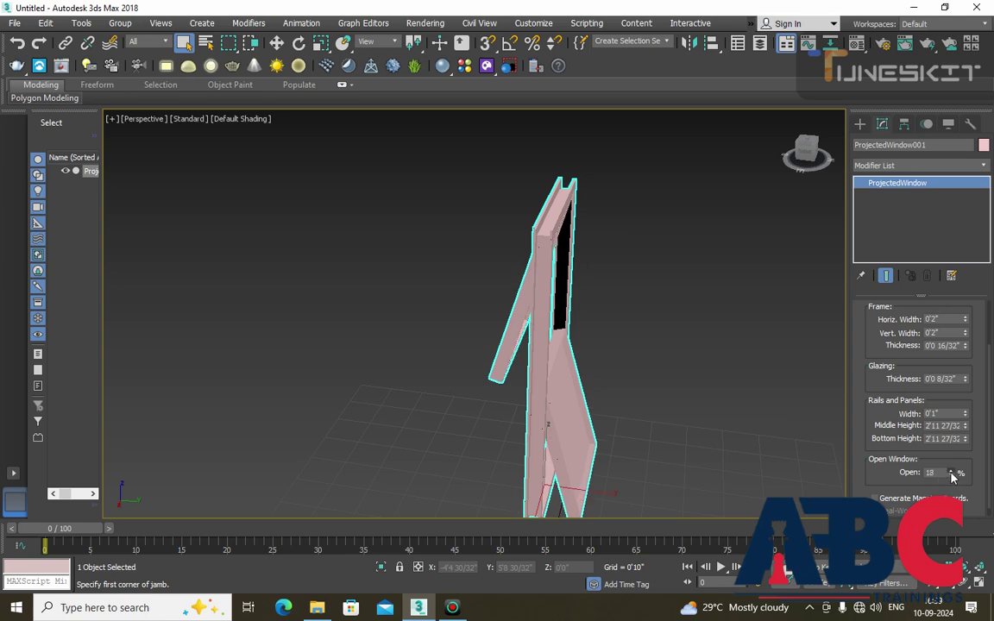
pyautogui.moveTo(950, 466); pyautogui.dragTo(950, 436)
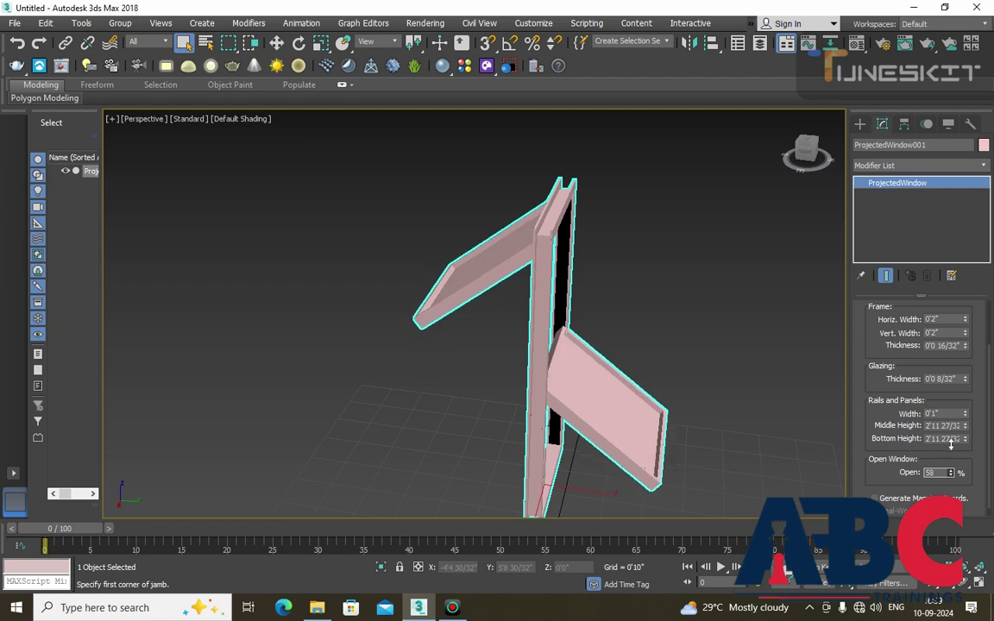
pyautogui.moveTo(630, 450)
pyautogui.keyDown('alt'); pyautogui.mouseDown(button='middle')
pyautogui.moveTo(501, 411)
pyautogui.moveTo(475, 427)
pyautogui.moveTo(637, 438)
pyautogui.mouseUp(button='middle'); pyautogui.keyUp('alt')
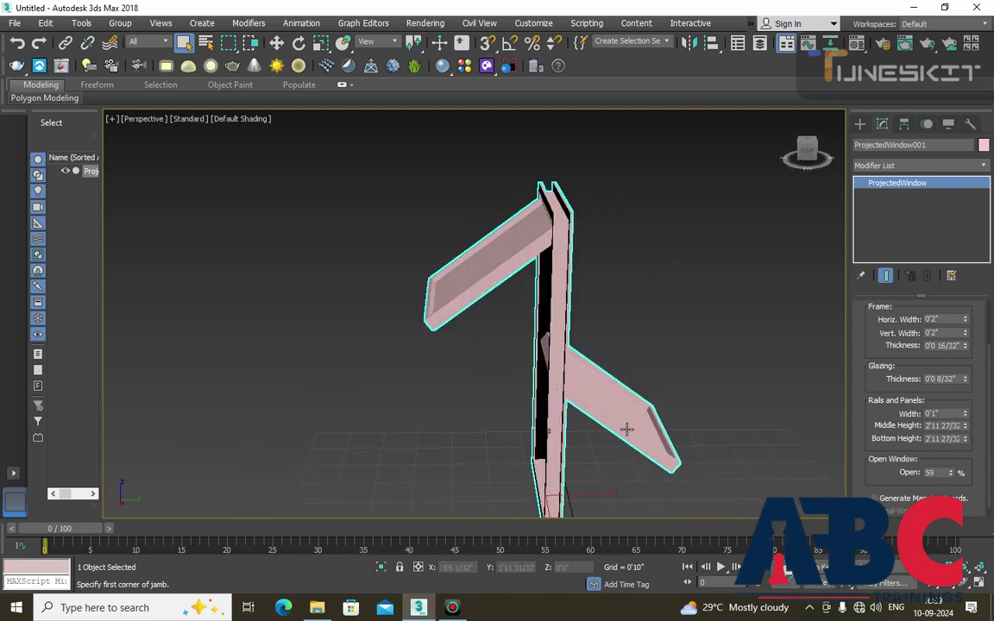
# - Delete the projected window, leaving the grid empty
pyautogui.scroll(-1, 555, 378)
pyautogui.scroll(-2, 556, 381)
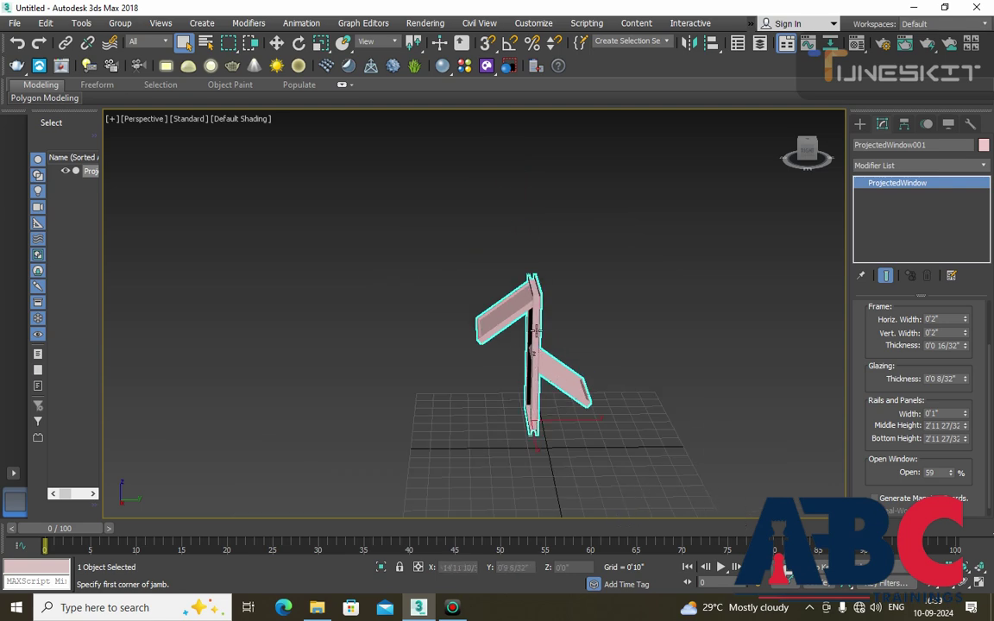
pyautogui.press('Delete')
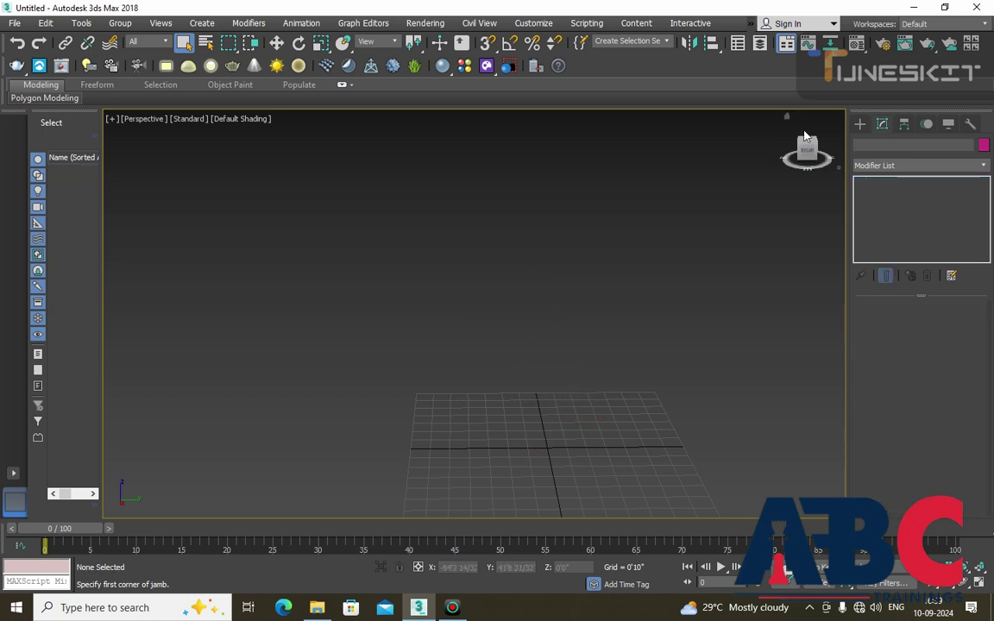
# - Draw SlidingWindow001 on the grid, about 5'2" high, and show its Modify parameters
pyautogui.click(859, 126)
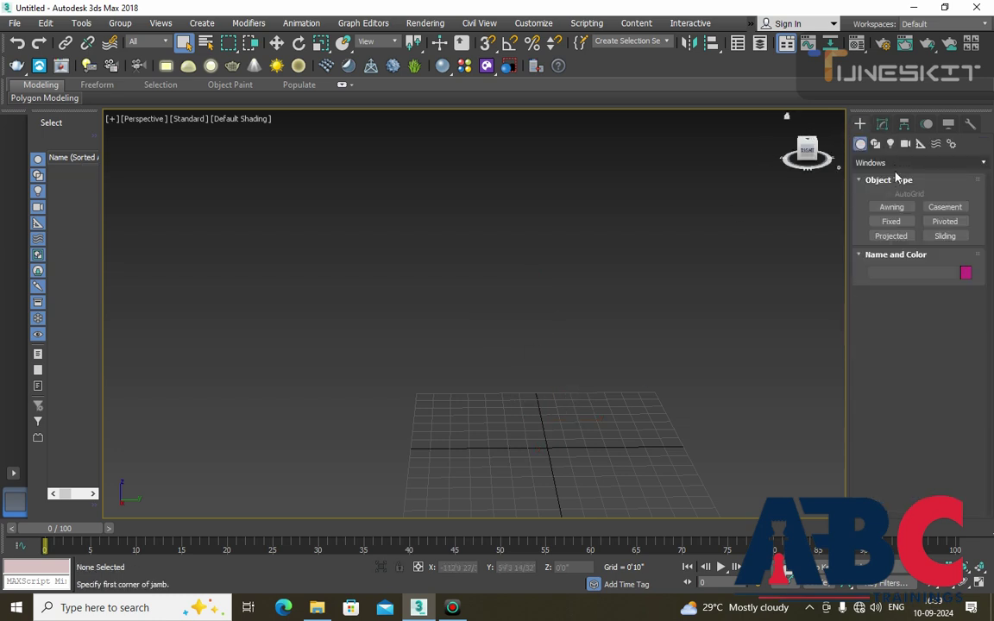
pyautogui.click(945, 236)
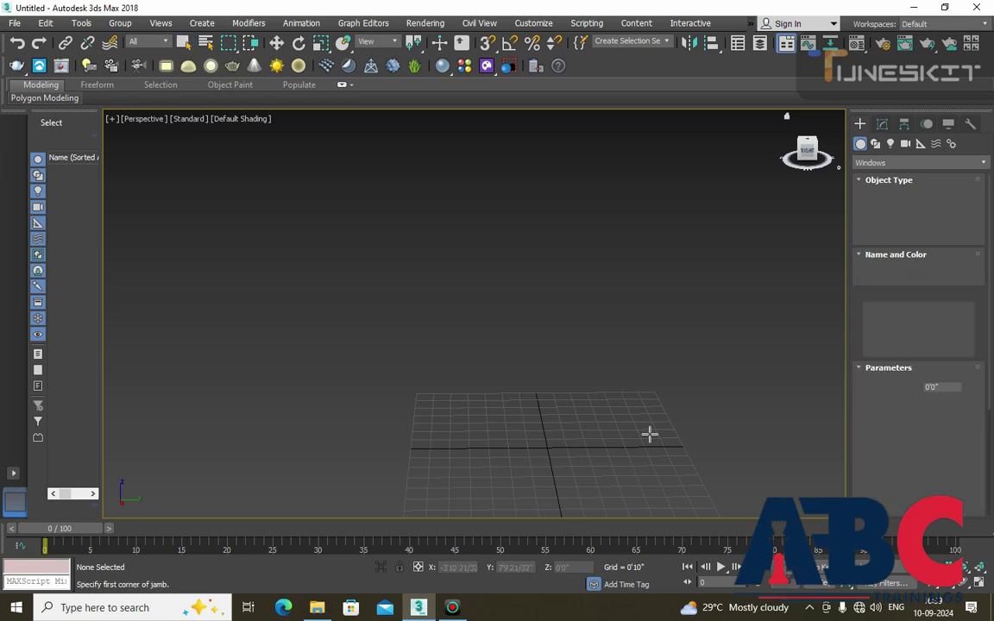
pyautogui.moveTo(484, 435)
pyautogui.keyDown('alt'); pyautogui.mouseDown(button='middle')
pyautogui.moveTo(577, 439)
pyautogui.moveTo(524, 420)
pyautogui.mouseUp(button='middle'); pyautogui.keyUp('alt')
pyautogui.click(492, 395)
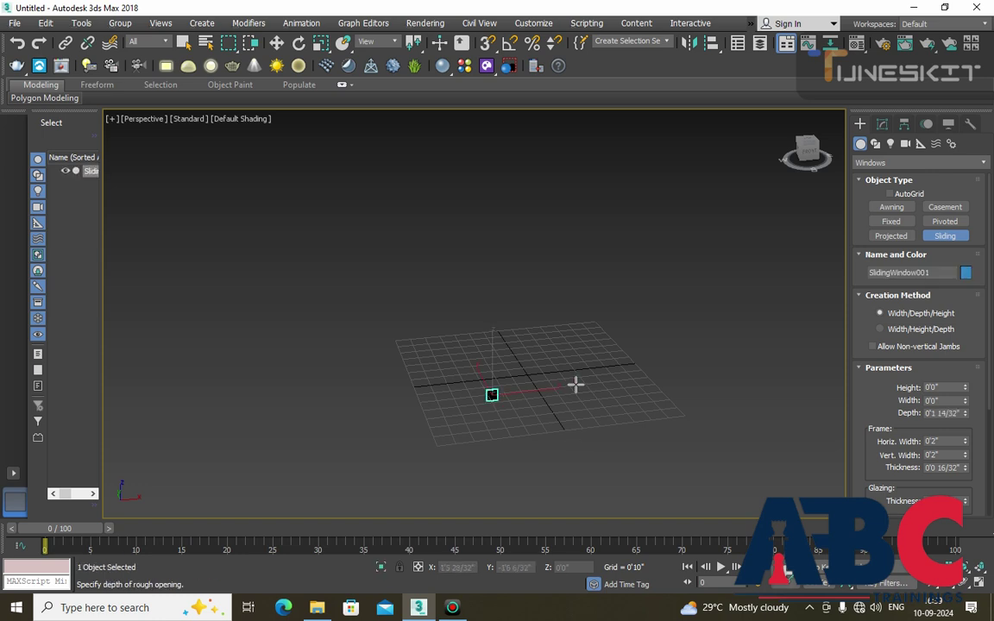
pyautogui.rightClick(492, 402)
pyautogui.moveTo(405, 440)
pyautogui.keyDown('alt'); pyautogui.mouseDown(button='middle')
pyautogui.moveTo(566, 454)
pyautogui.moveTo(513, 422)
pyautogui.moveTo(363, 425)
pyautogui.mouseUp(button='middle'); pyautogui.keyUp('alt')
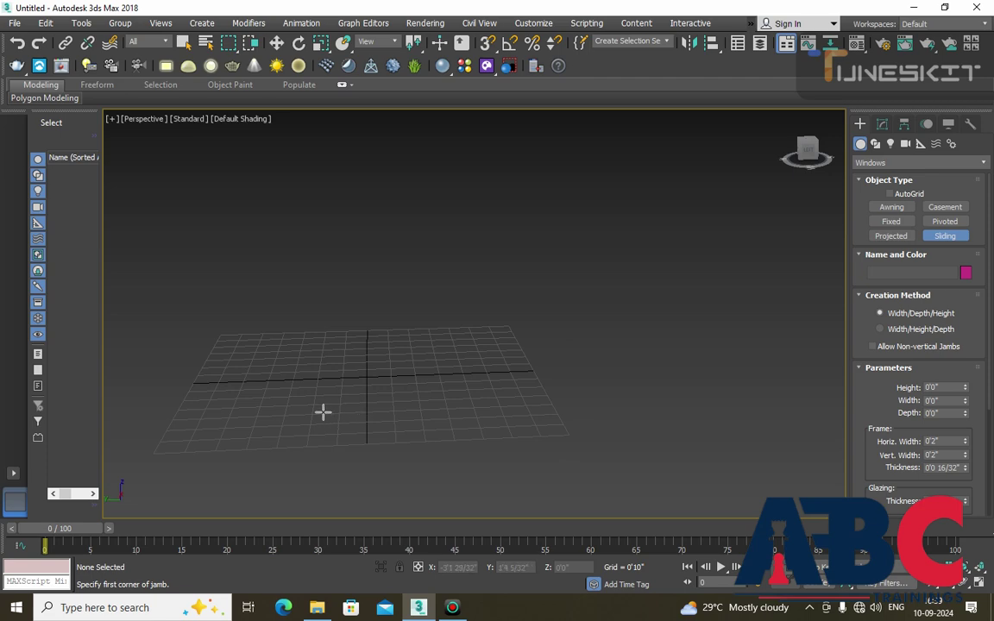
pyautogui.click(322, 411)
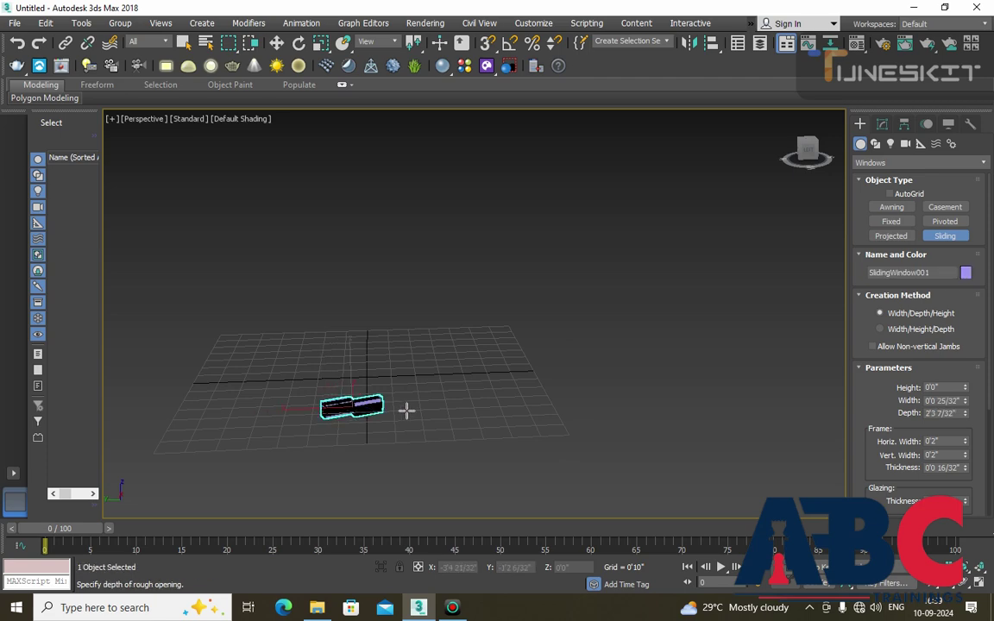
pyautogui.click(470, 407)
pyautogui.click(438, 256)
pyautogui.moveTo(473, 361)
pyautogui.keyDown('alt'); pyautogui.mouseDown(button='middle')
pyautogui.moveTo(451, 355)
pyautogui.moveTo(459, 360)
pyautogui.moveTo(411, 378)
pyautogui.mouseUp(button='middle'); pyautogui.keyUp('alt')
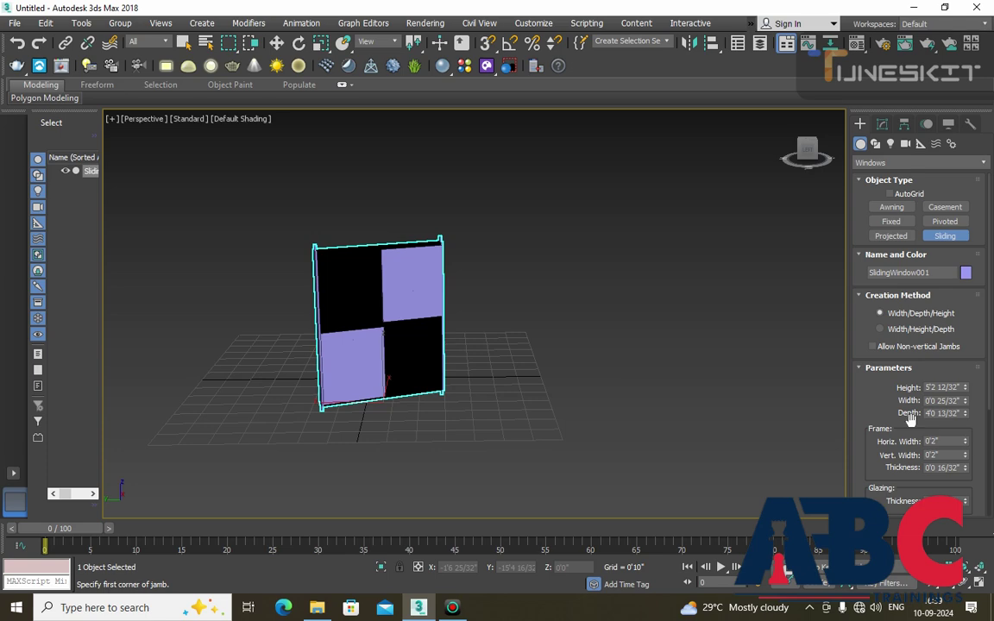
pyautogui.click(882, 124)
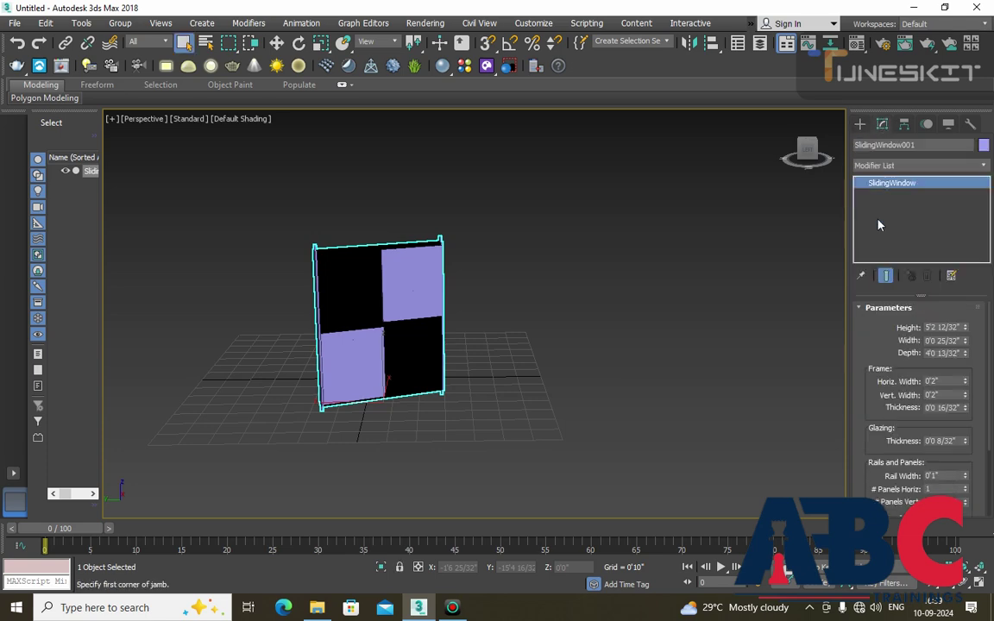
# - Set the sliding window's Width to 3'0" and Depth to 0'4", then view it from the front
pyautogui.doubleClick(949, 340)
pyautogui.write('3')
pyautogui.click(768, 395)
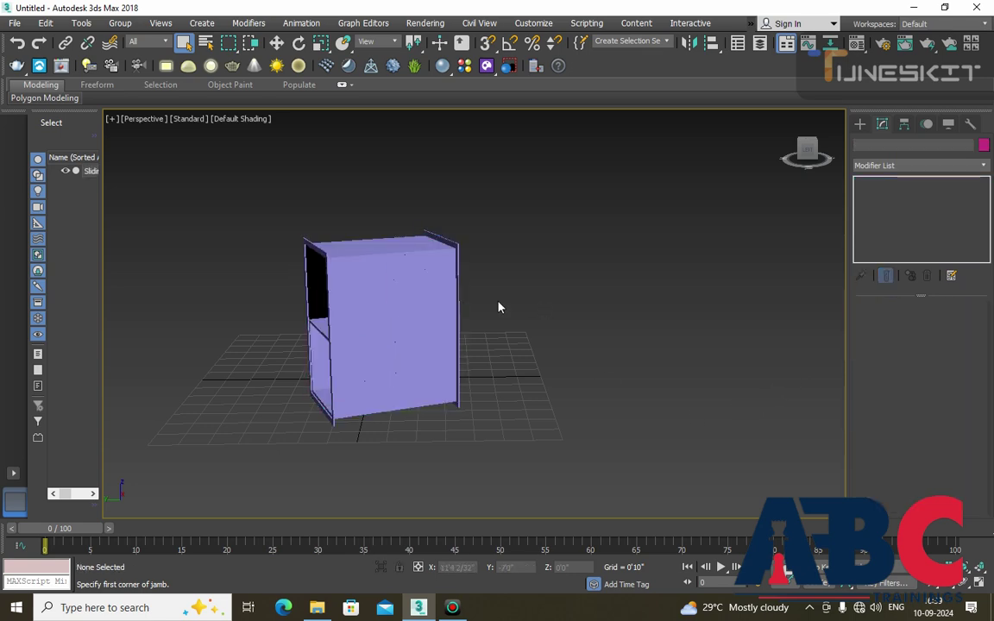
pyautogui.click(406, 268)
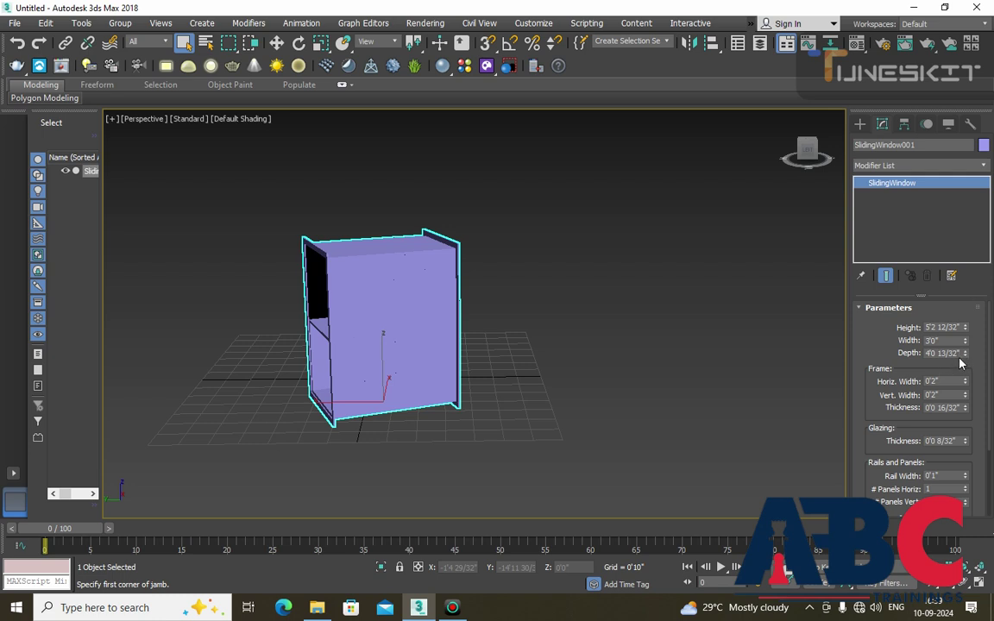
pyautogui.click(959, 353)
pyautogui.moveTo(965, 354); pyautogui.dragTo(925, 368)
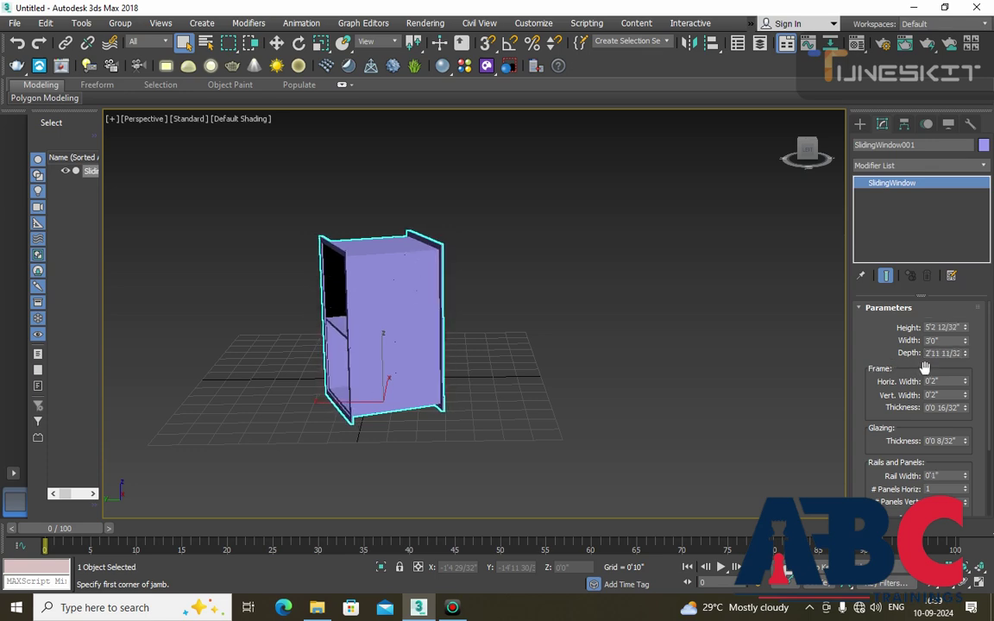
pyautogui.moveTo(960, 355); pyautogui.dragTo(899, 366)
pyautogui.write('4')
pyautogui.press('Return')
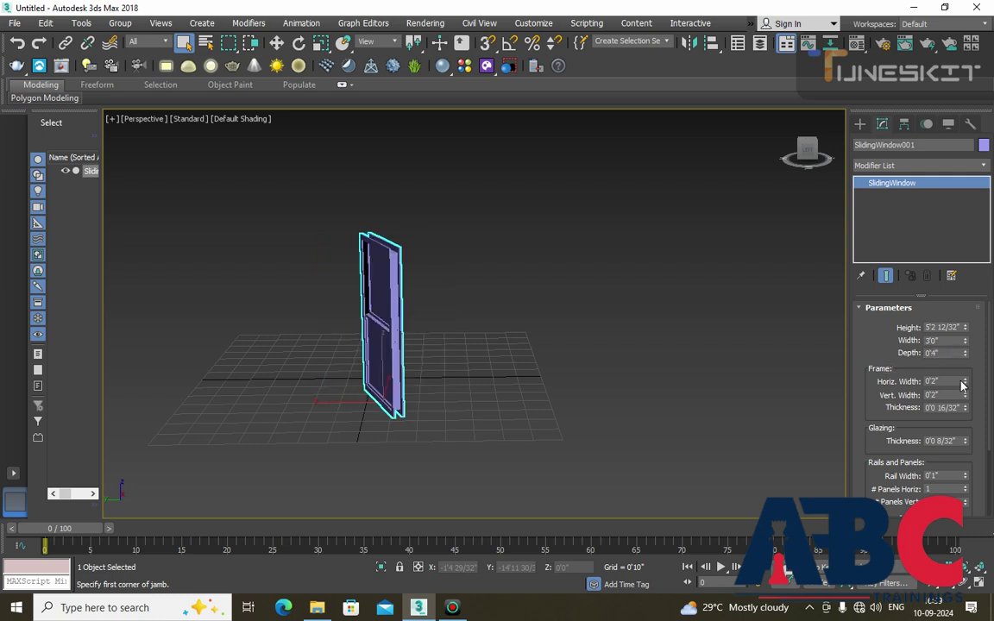
pyautogui.keyDown('alt'); pyautogui.moveTo(391, 313); pyautogui.dragTo(538, 320, button='middle'); pyautogui.keyUp('alt')
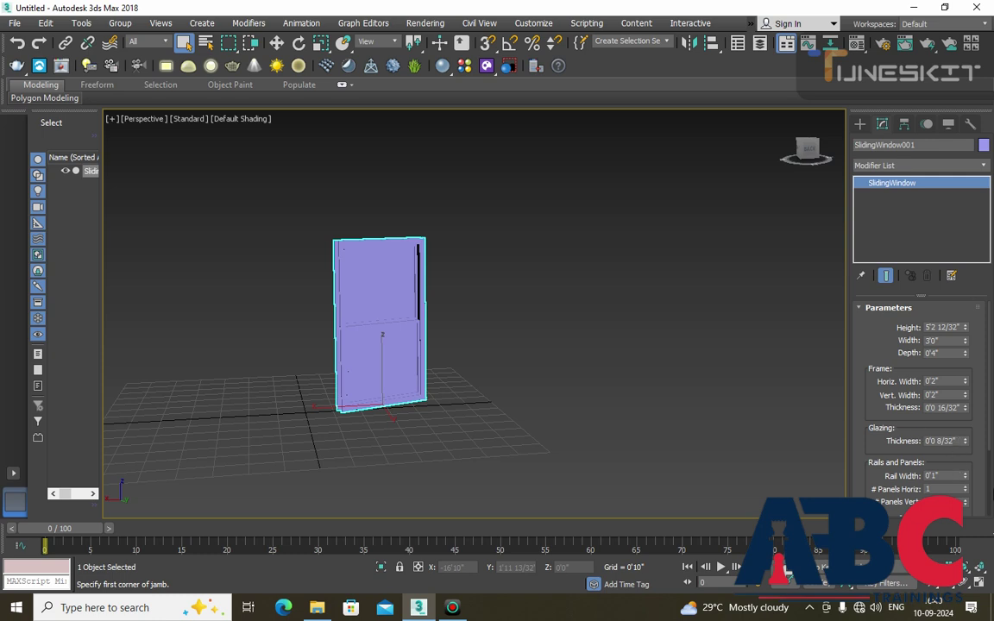
pyautogui.scroll(-1, 976, 463)
pyautogui.scroll(-1, 977, 469)
pyautogui.scroll(-1, 978, 473)
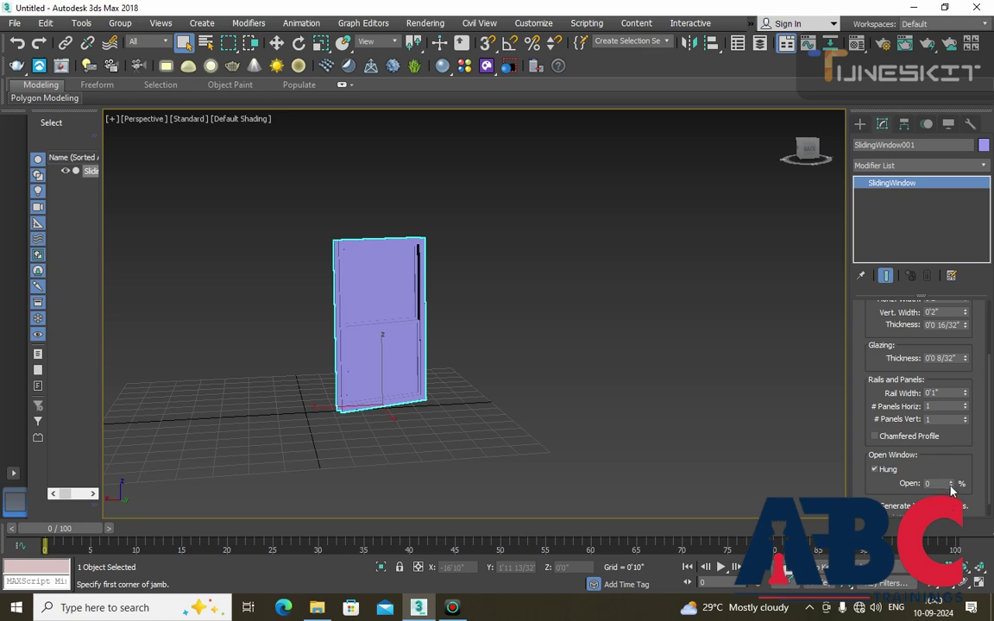
# - Slide the sash open and closed, then turn Hung off and slide it open again
pyautogui.moveTo(951, 487)
pyautogui.mouseDown()
pyautogui.moveTo(964, 480)
pyautogui.moveTo(964, 432)
pyautogui.mouseUp()
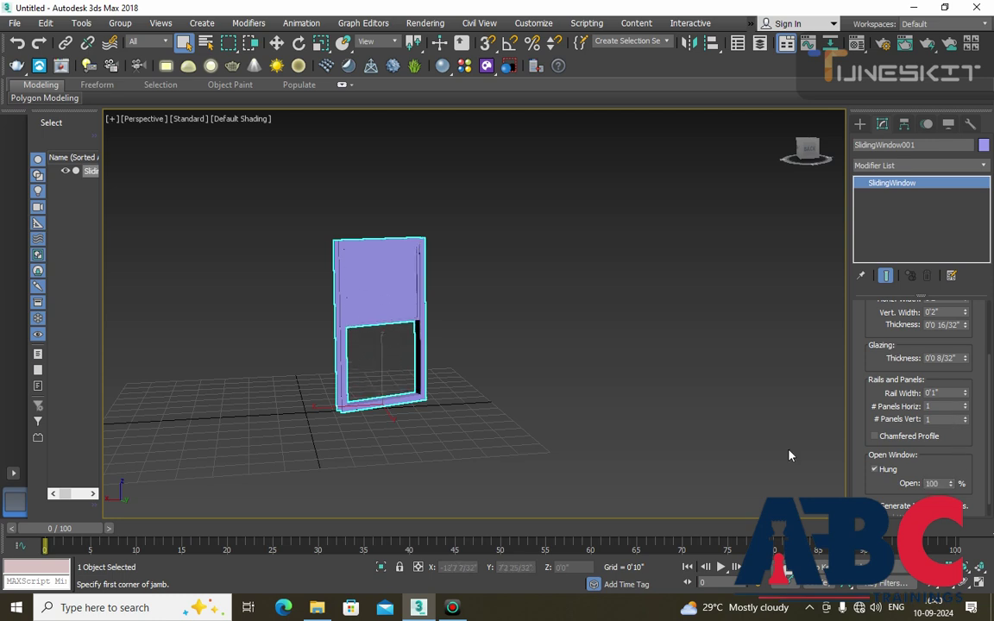
pyautogui.keyDown('alt'); pyautogui.moveTo(762, 433); pyautogui.dragTo(807, 447, button='middle'); pyautogui.keyUp('alt')
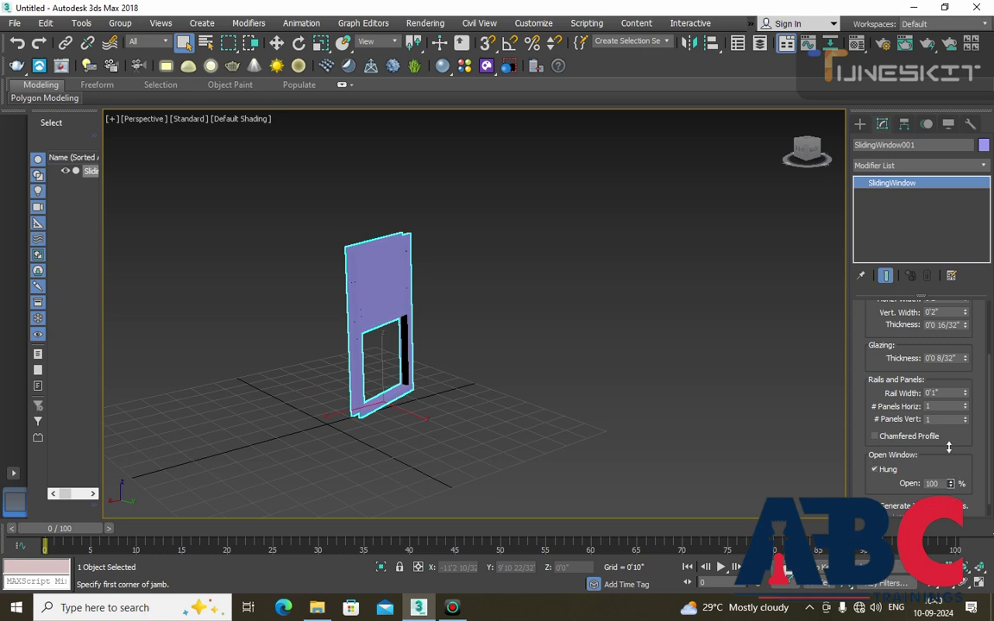
pyautogui.moveTo(951, 487); pyautogui.dragTo(869, 513)
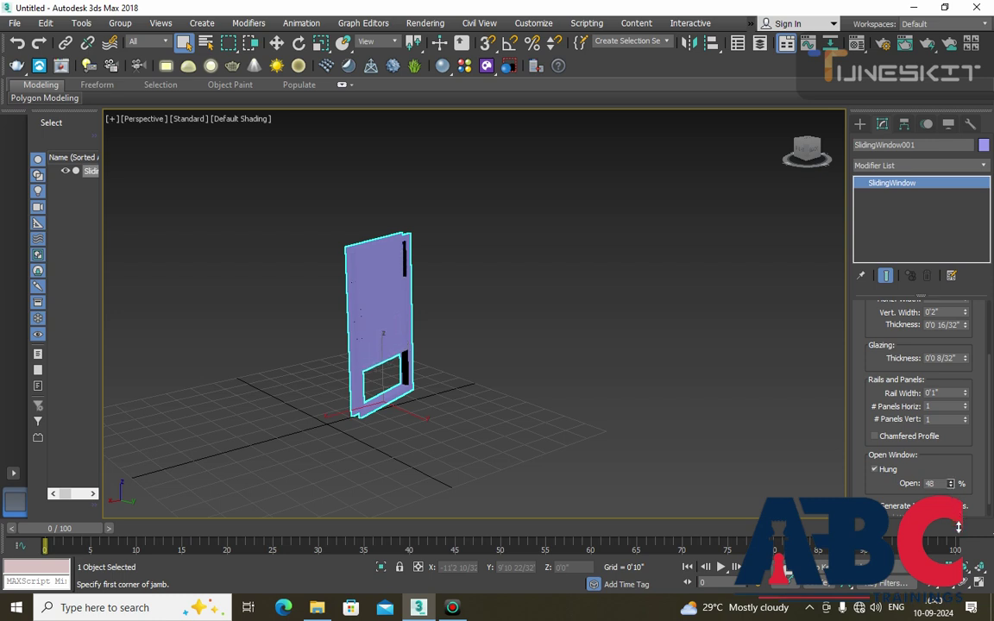
pyautogui.click(874, 471)
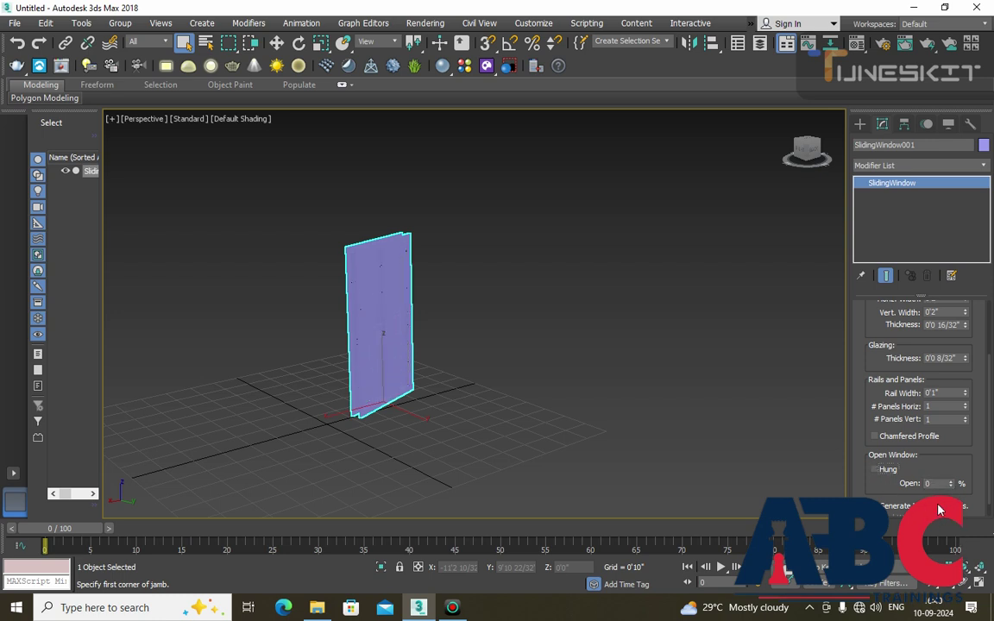
pyautogui.moveTo(952, 487)
pyautogui.mouseDown()
pyautogui.moveTo(933, 423)
pyautogui.moveTo(844, 370)
pyautogui.mouseUp()
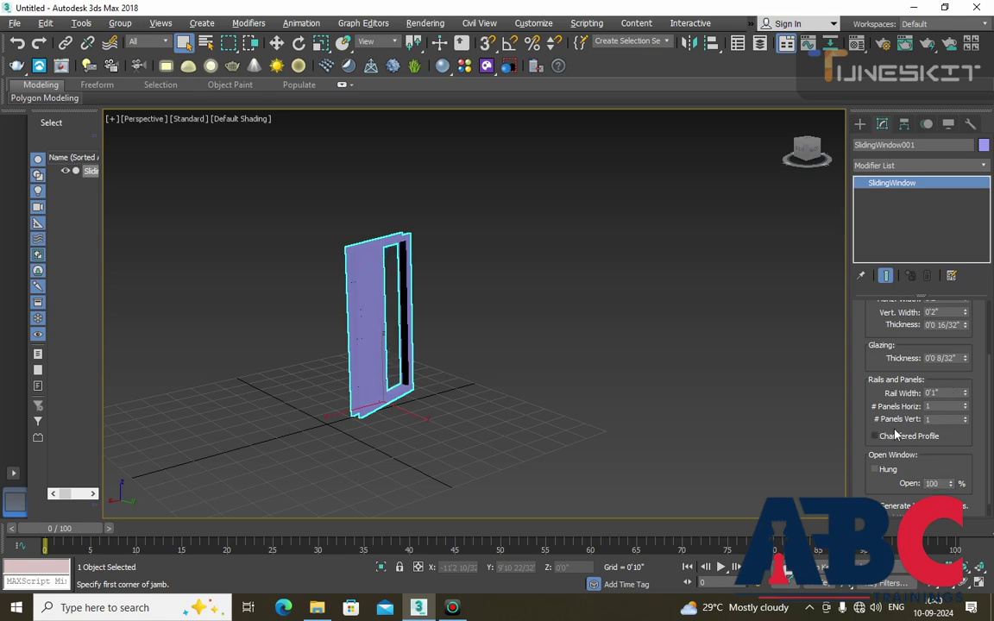
# - Switch the sliding window back to Hung and open the sash to 100%
pyautogui.scroll(-1, 913, 461)
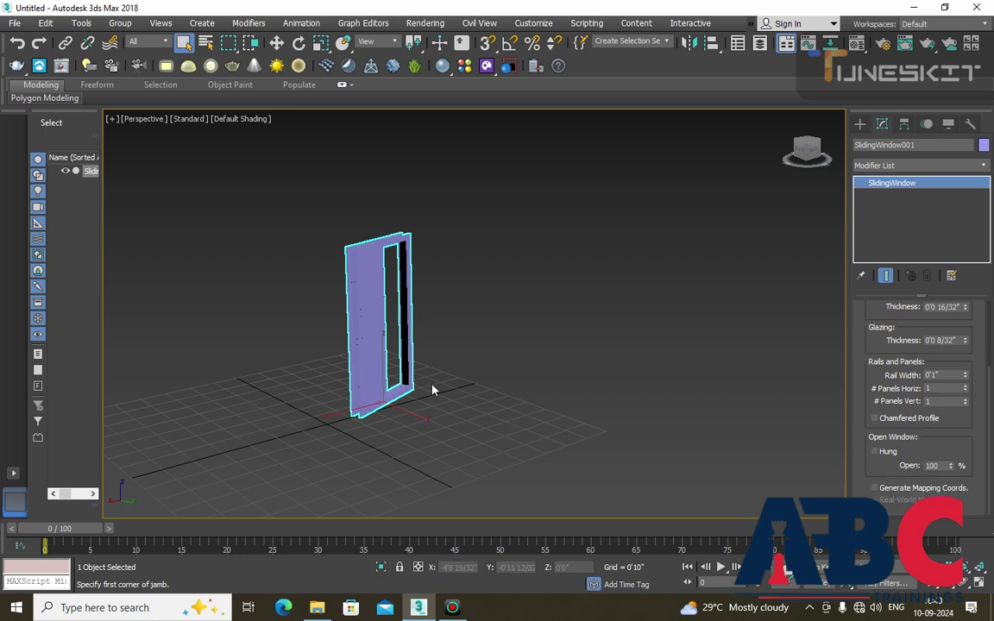
pyautogui.moveTo(433, 390)
pyautogui.mouseDown(button='middle')
pyautogui.moveTo(408, 408)
pyautogui.moveTo(335, 400)
pyautogui.mouseUp(button='middle')
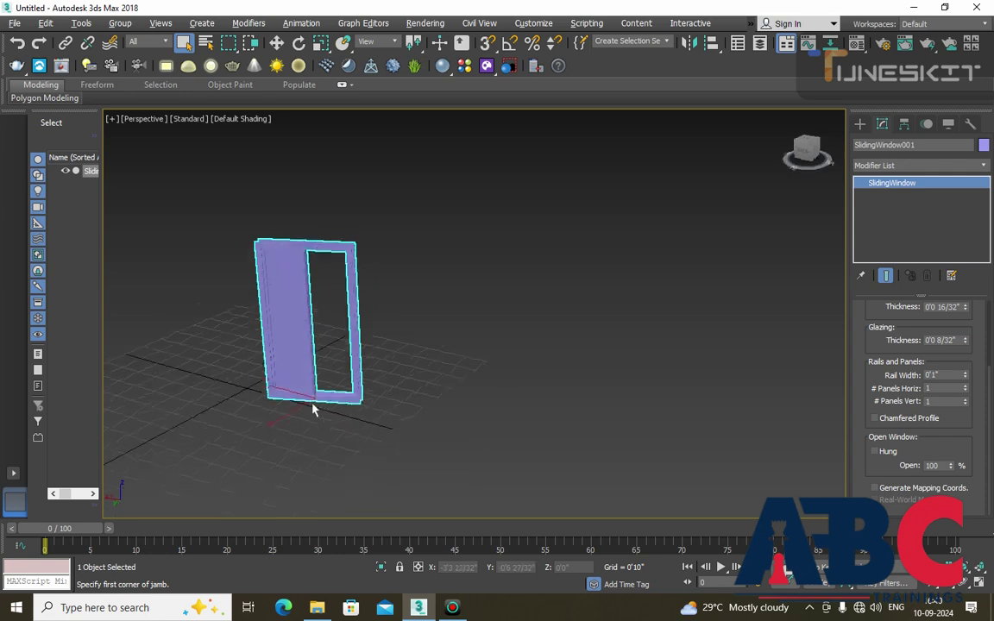
pyautogui.click(879, 453)
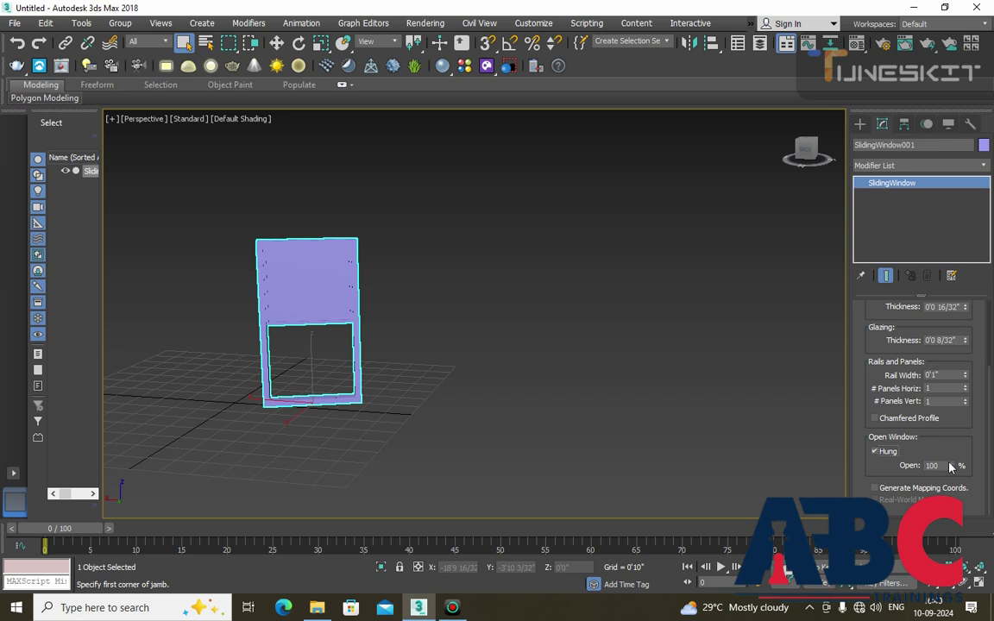
pyautogui.moveTo(953, 467); pyautogui.dragTo(953, 463)
pyautogui.moveTo(669, 416)
pyautogui.keyDown('alt'); pyautogui.mouseDown(button='middle')
pyautogui.moveTo(586, 393)
pyautogui.moveTo(645, 386)
pyautogui.moveTo(555, 370)
pyautogui.moveTo(566, 366)
pyautogui.mouseUp(button='middle'); pyautogui.keyUp('alt')
# - Show the window creation types and zoom out so the sliding window sits at grid centre
pyautogui.click(860, 124)
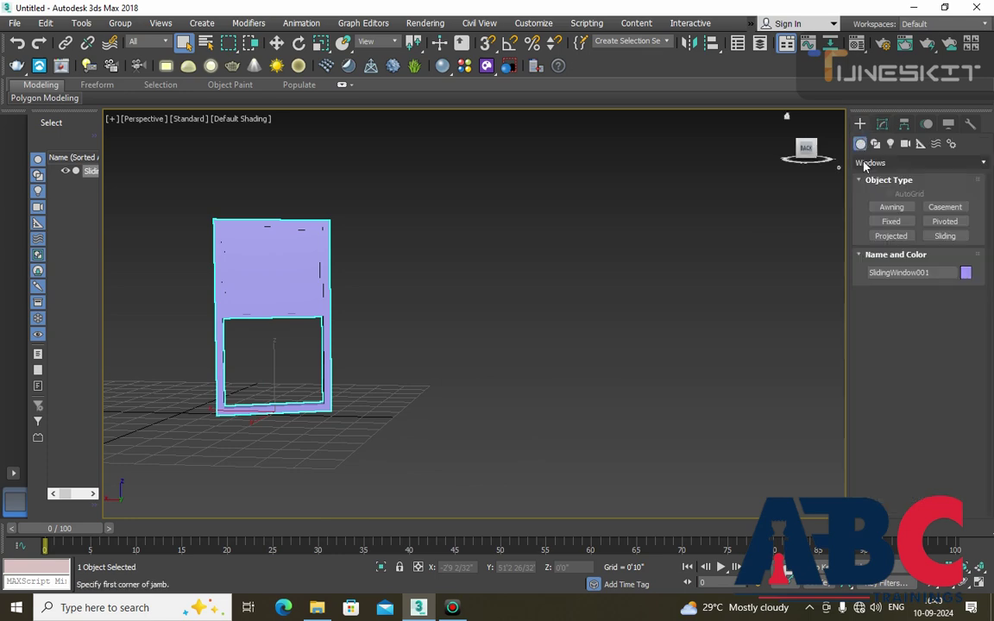
pyautogui.moveTo(700, 307)
pyautogui.keyDown('alt'); pyautogui.mouseDown(button='middle')
pyautogui.moveTo(447, 355)
pyautogui.moveTo(497, 409)
pyautogui.moveTo(452, 393)
pyautogui.mouseUp(button='middle'); pyautogui.keyUp('alt')
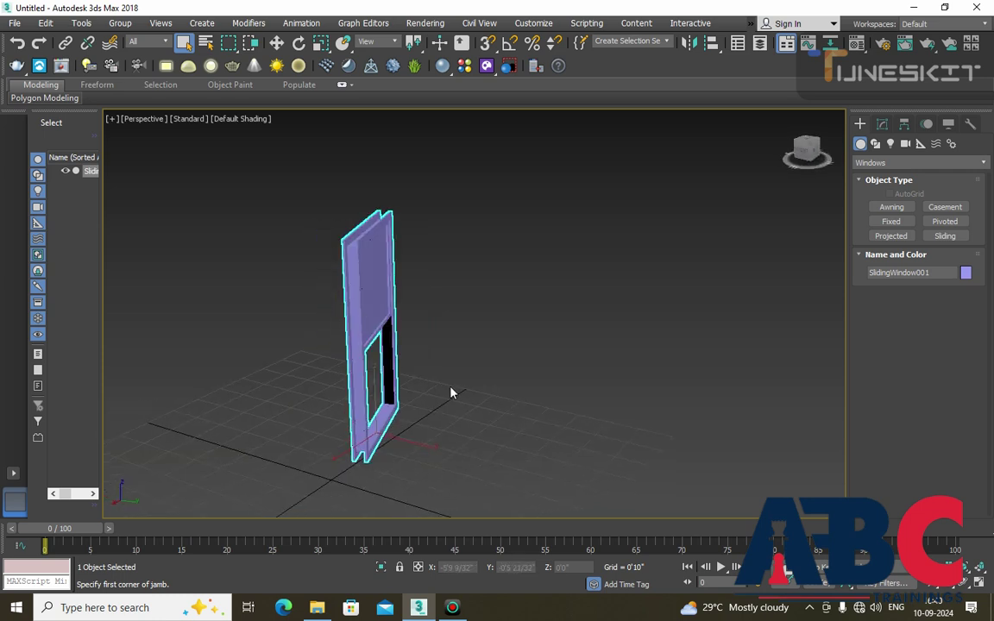
pyautogui.scroll(-3, 459, 396)
pyautogui.moveTo(608, 429)
pyautogui.keyDown('alt'); pyautogui.mouseDown(button='middle')
pyautogui.moveTo(489, 444)
pyautogui.moveTo(523, 406)
pyautogui.mouseUp(button='middle'); pyautogui.keyUp('alt')
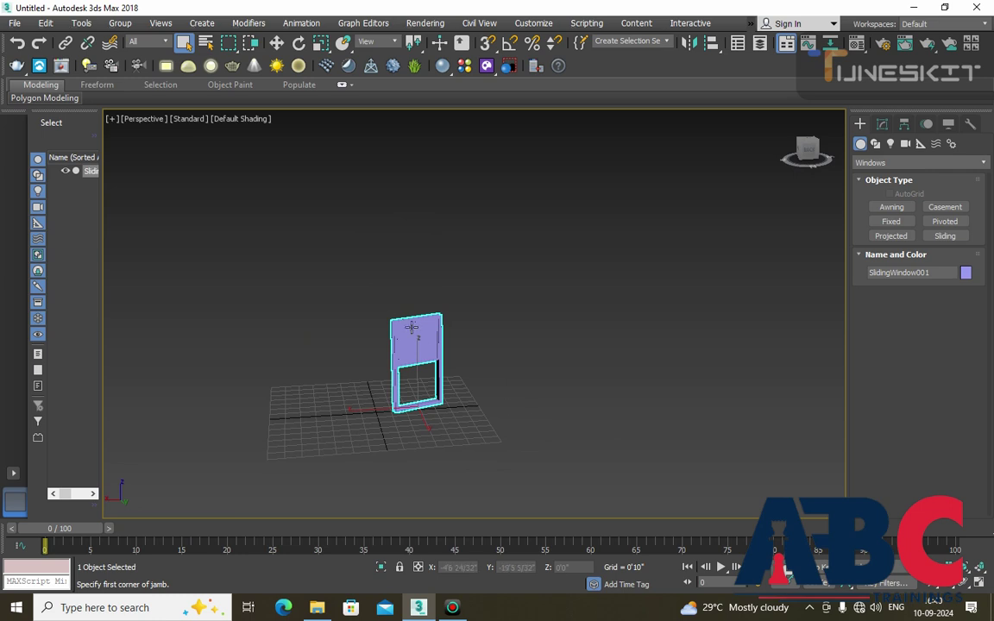